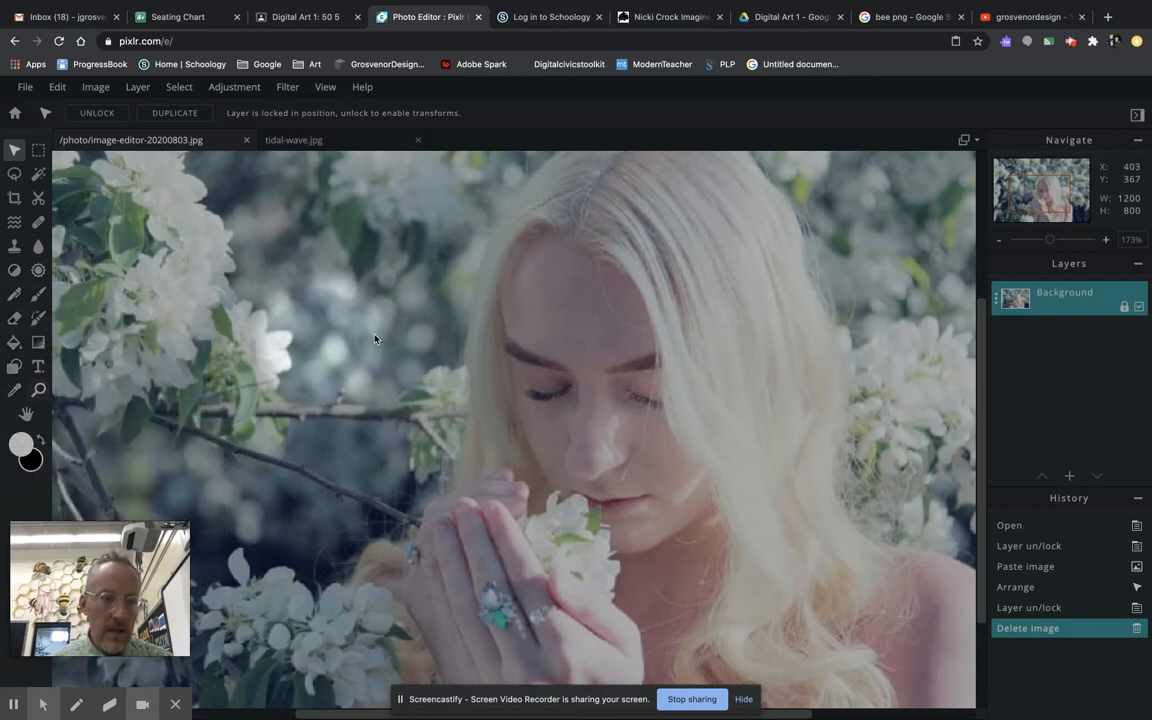
Examine the photo at different zoom levels and positions, and fit the whole image back in view.
{"action": "scroll", "coordinate": [437, 334], "scroll_direction": "up", "scroll_amount": 3}
{"action": "scroll", "coordinate": [437, 334], "scroll_direction": "down", "scroll_amount": 6}
{"action": "scroll", "coordinate": [436, 338], "scroll_direction": "down", "scroll_amount": 1}
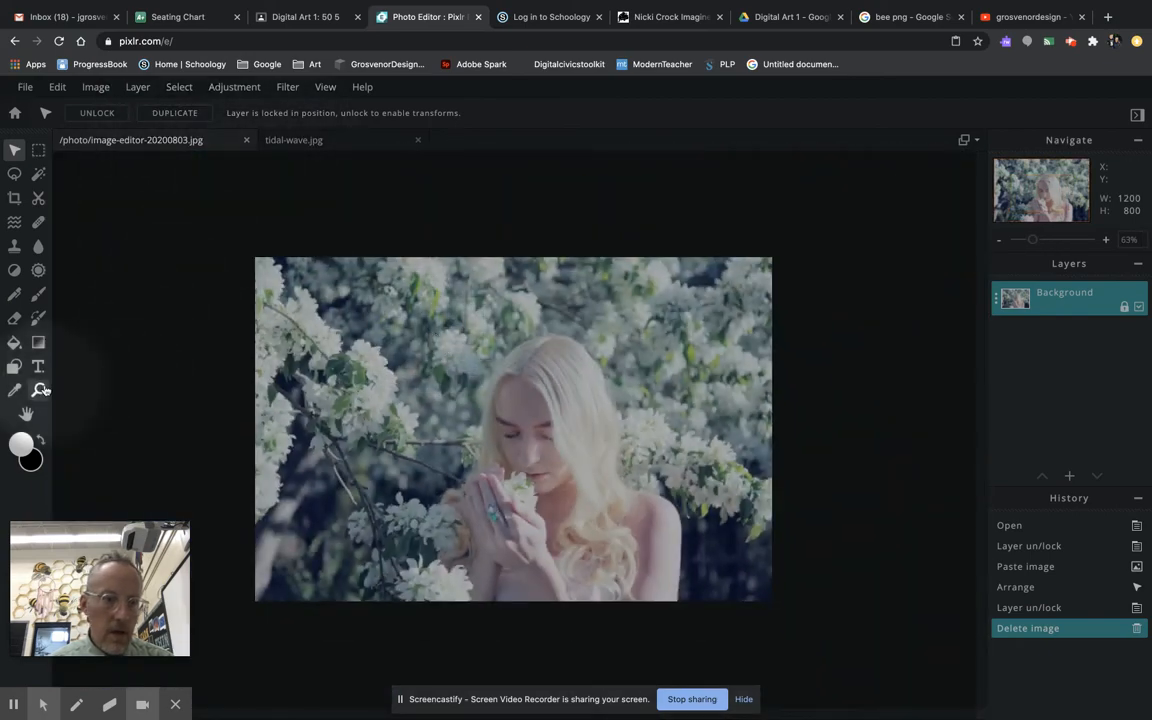
{"action": "left_click", "coordinate": [40, 390]}
{"action": "left_click", "coordinate": [26, 413]}
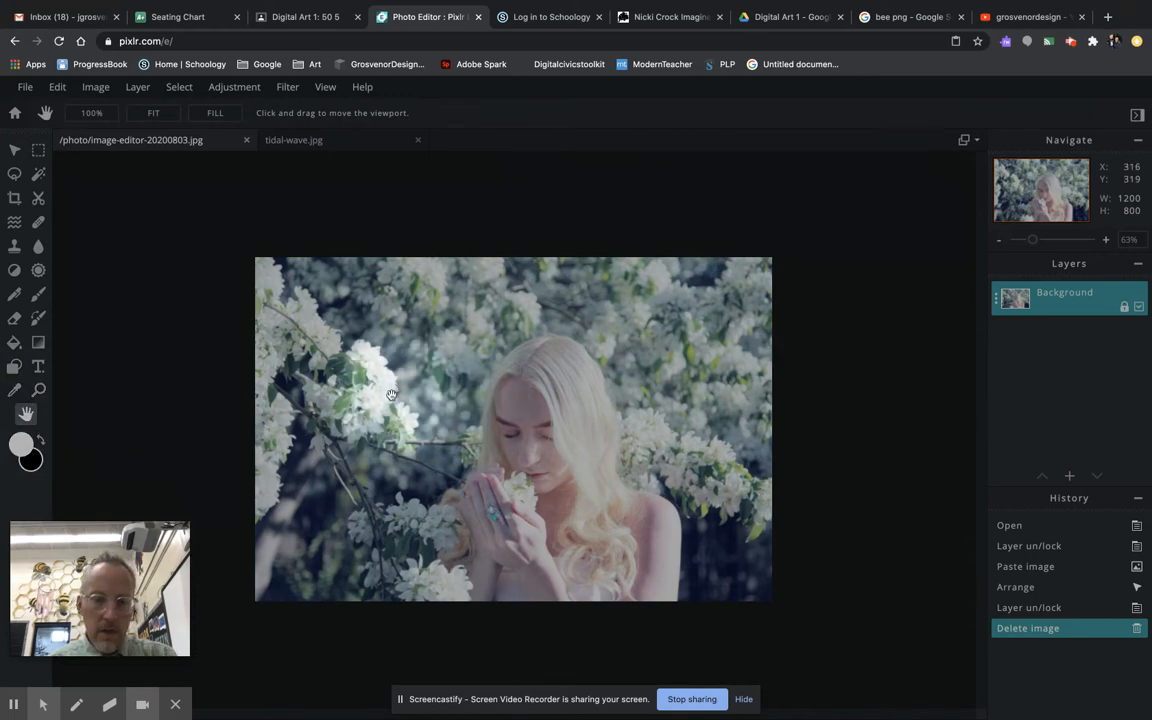
{"action": "scroll", "coordinate": [421, 394], "scroll_direction": "up", "scroll_amount": 10}
{"action": "left_click_drag", "start_coordinate": [421, 394], "coordinate": [250, 478]}
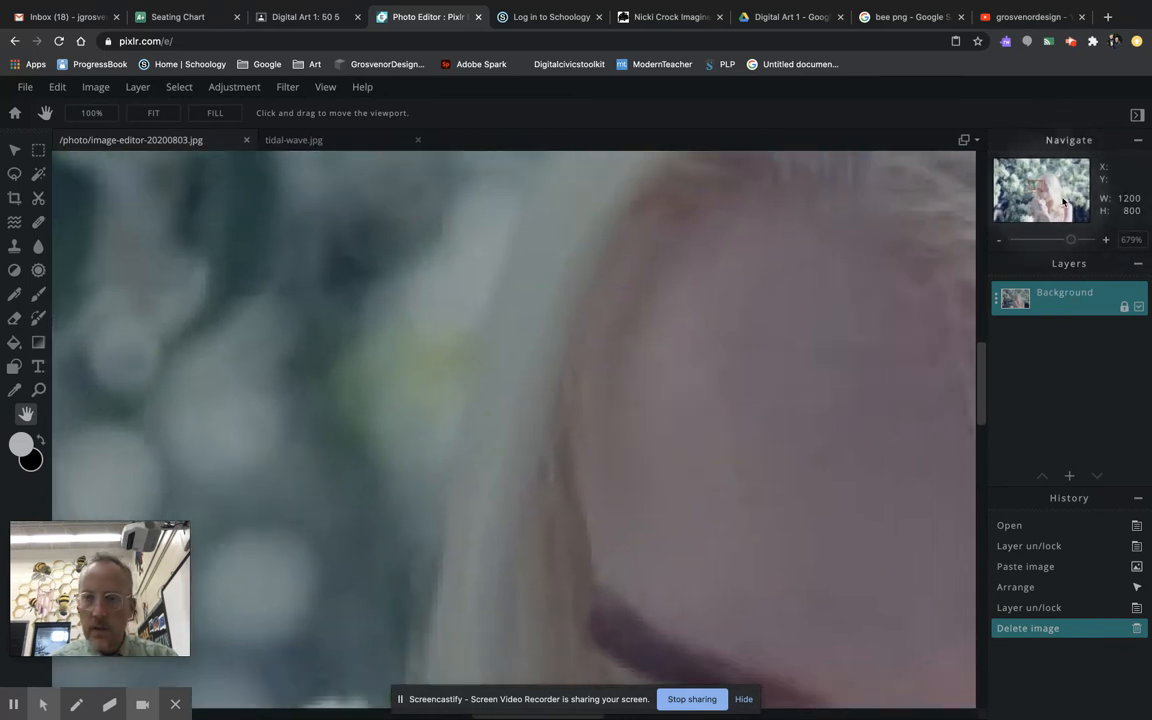
{"action": "left_click_drag", "start_coordinate": [1041, 193], "coordinate": [1044, 195]}
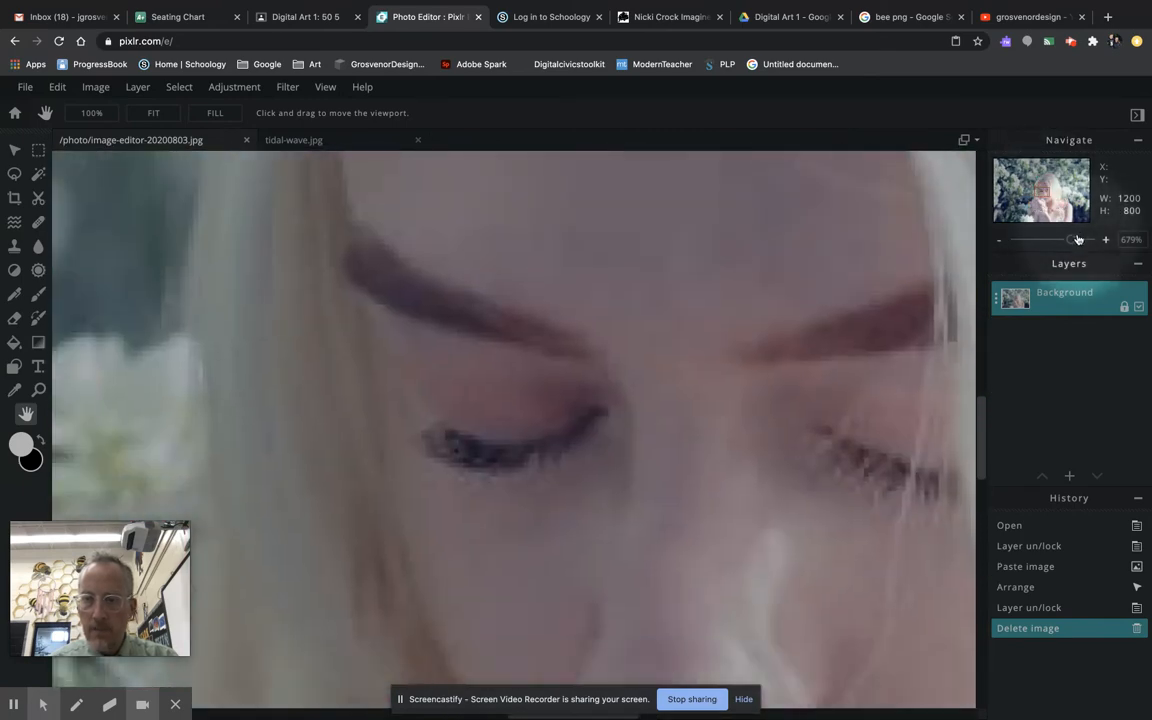
{"action": "left_click_drag", "start_coordinate": [1074, 244], "coordinate": [1051, 243]}
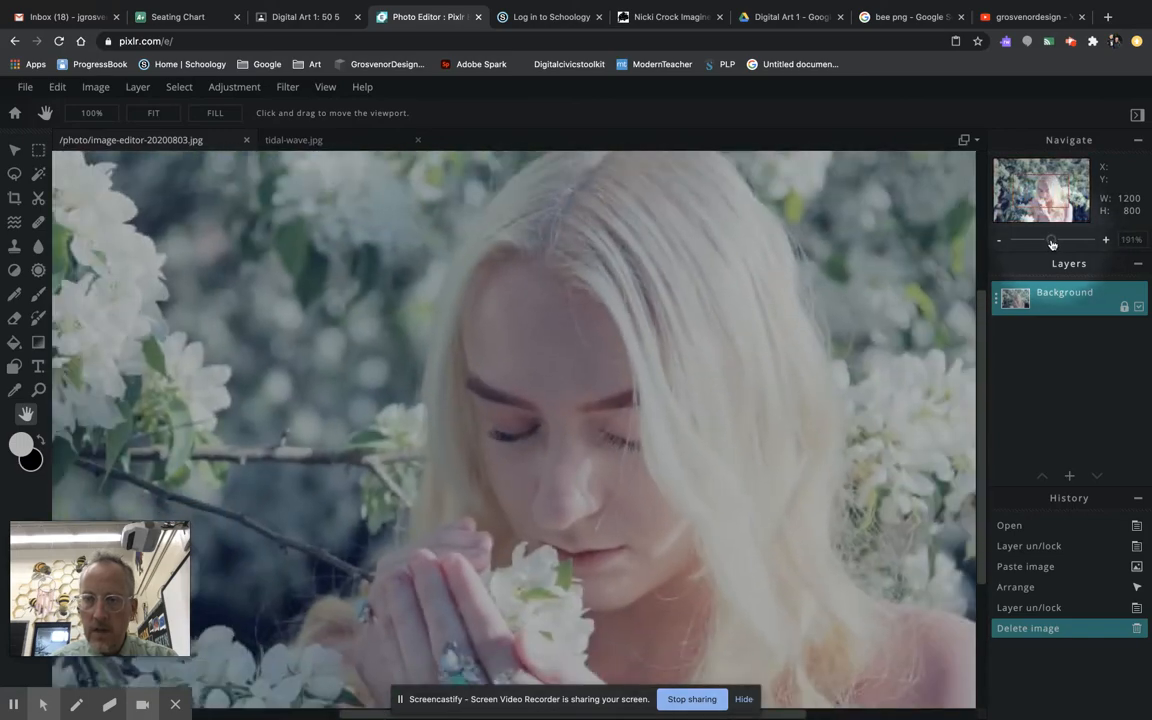
{"action": "left_click_drag", "start_coordinate": [801, 330], "coordinate": [657, 404]}
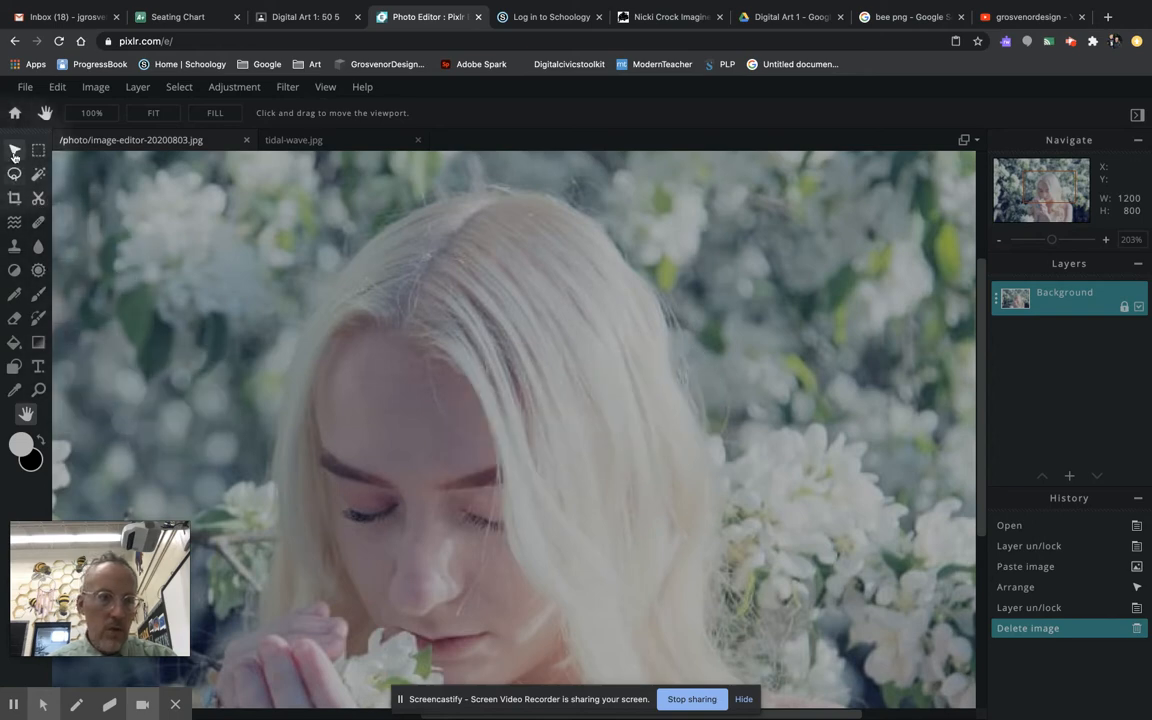
{"action": "left_click_drag", "start_coordinate": [591, 366], "coordinate": [628, 291]}
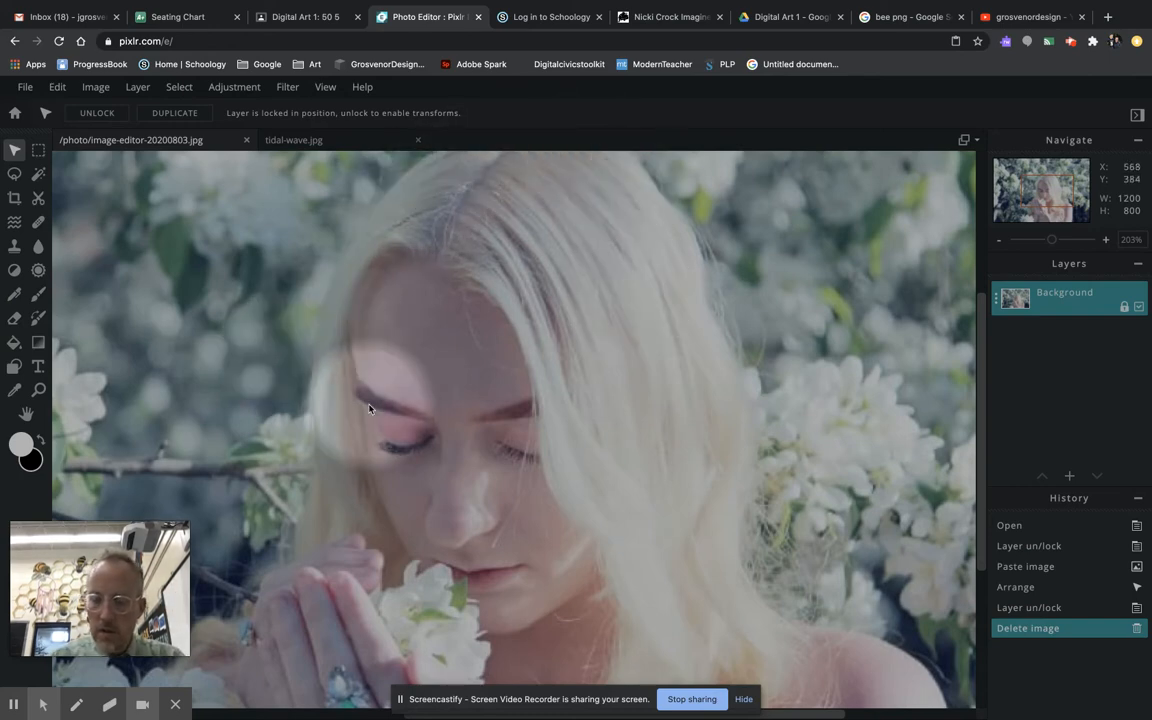
{"action": "key", "text": "ctrl+0"}
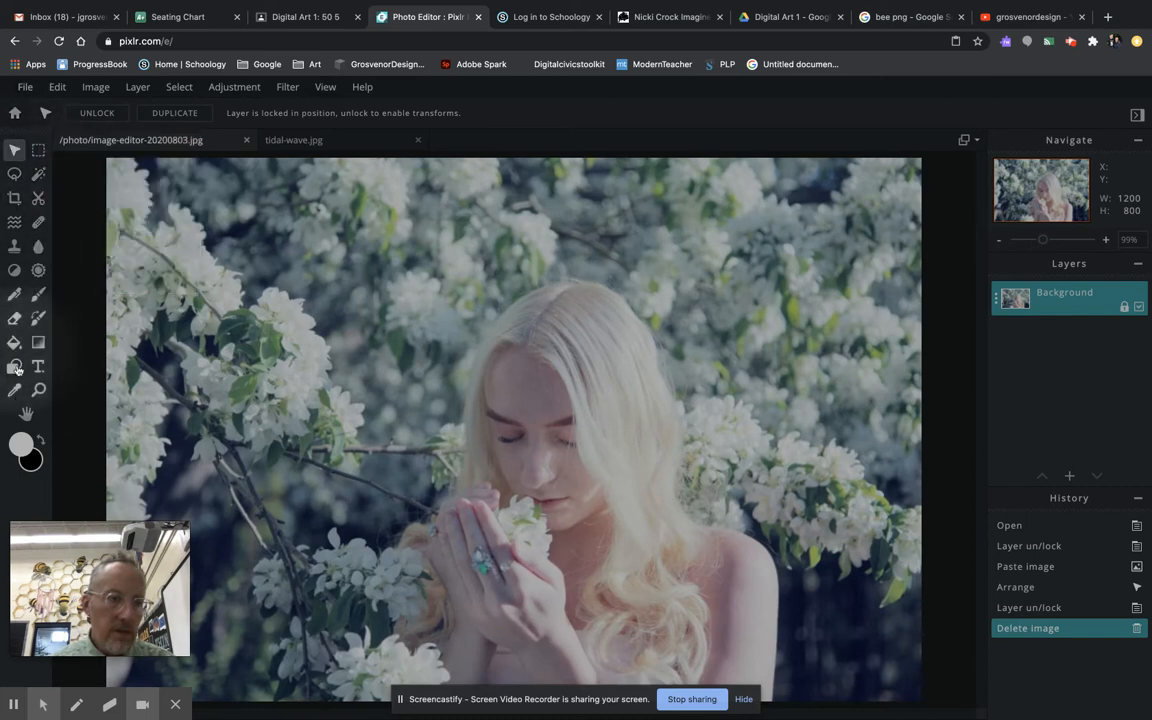
Look at the options of the Lasso and Crop tools, and return to the Arrange tool.
{"action": "left_click", "coordinate": [38, 173]}
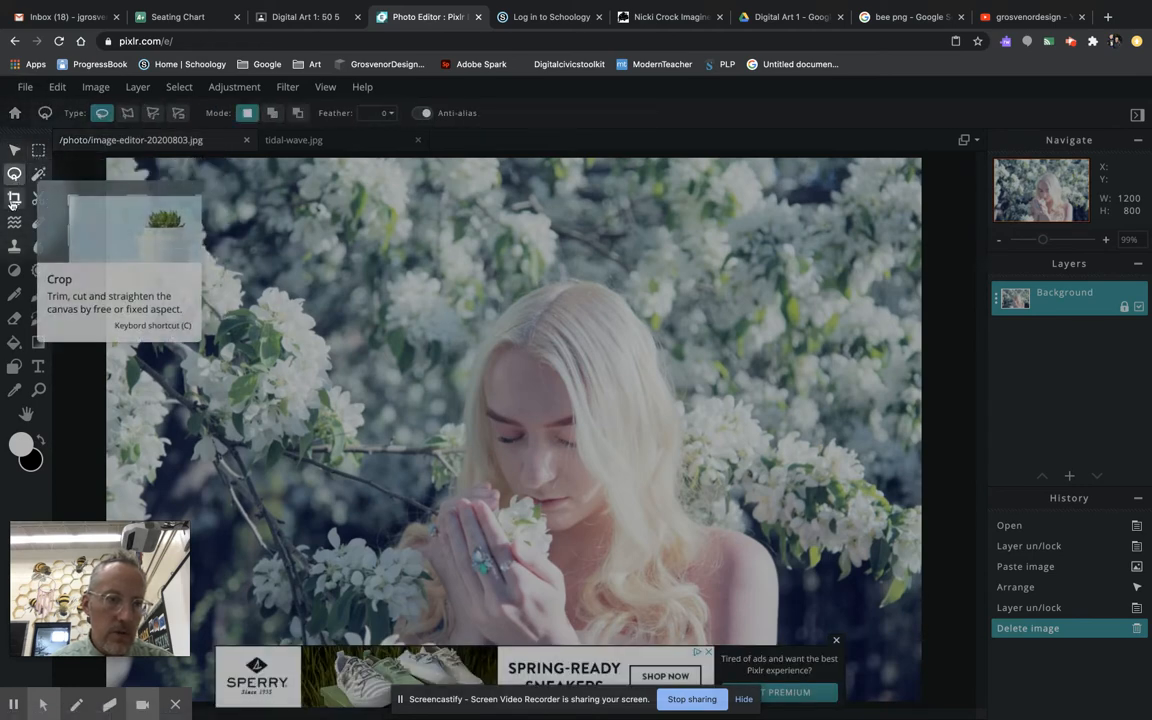
{"action": "left_click", "coordinate": [14, 197]}
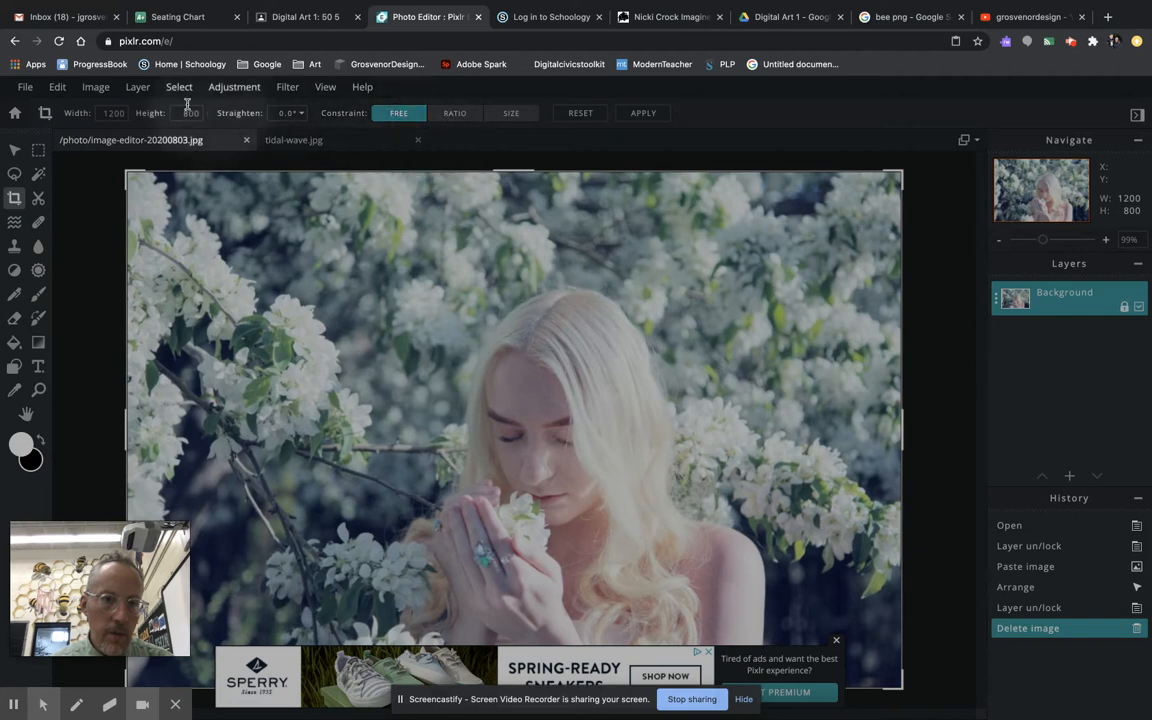
{"action": "left_click", "coordinate": [15, 151]}
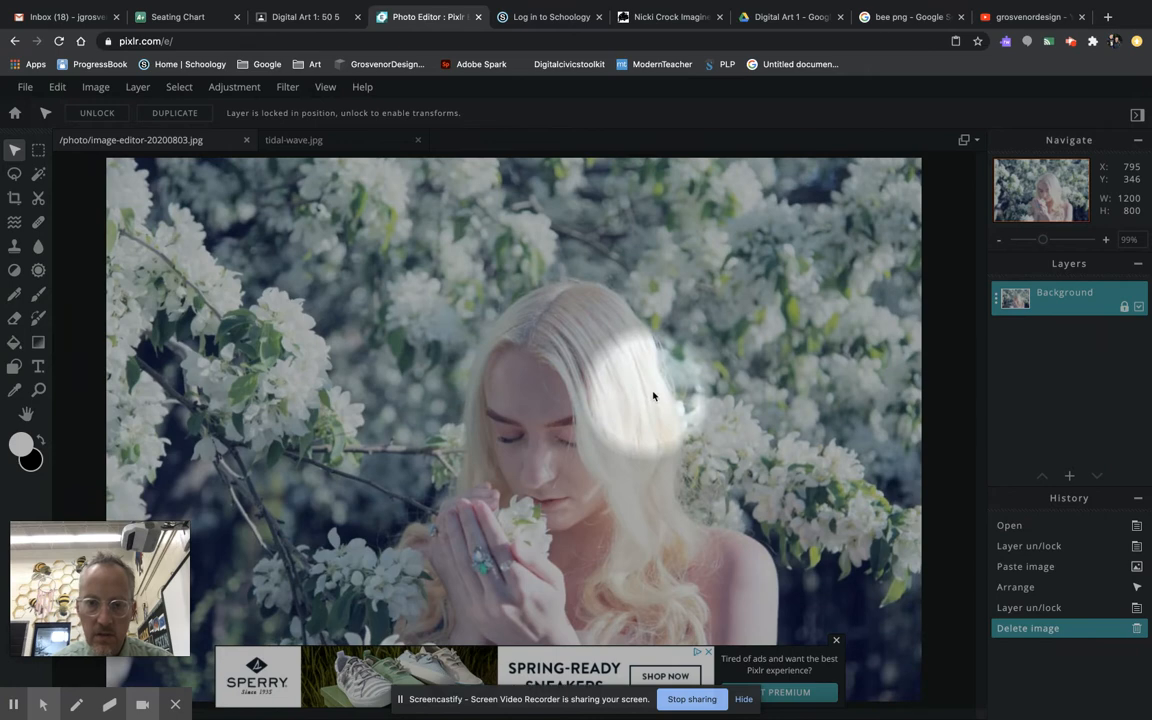
Review the Background layer's settings, try changing its transparency and return it to 100.
{"action": "left_click", "coordinate": [998, 305]}
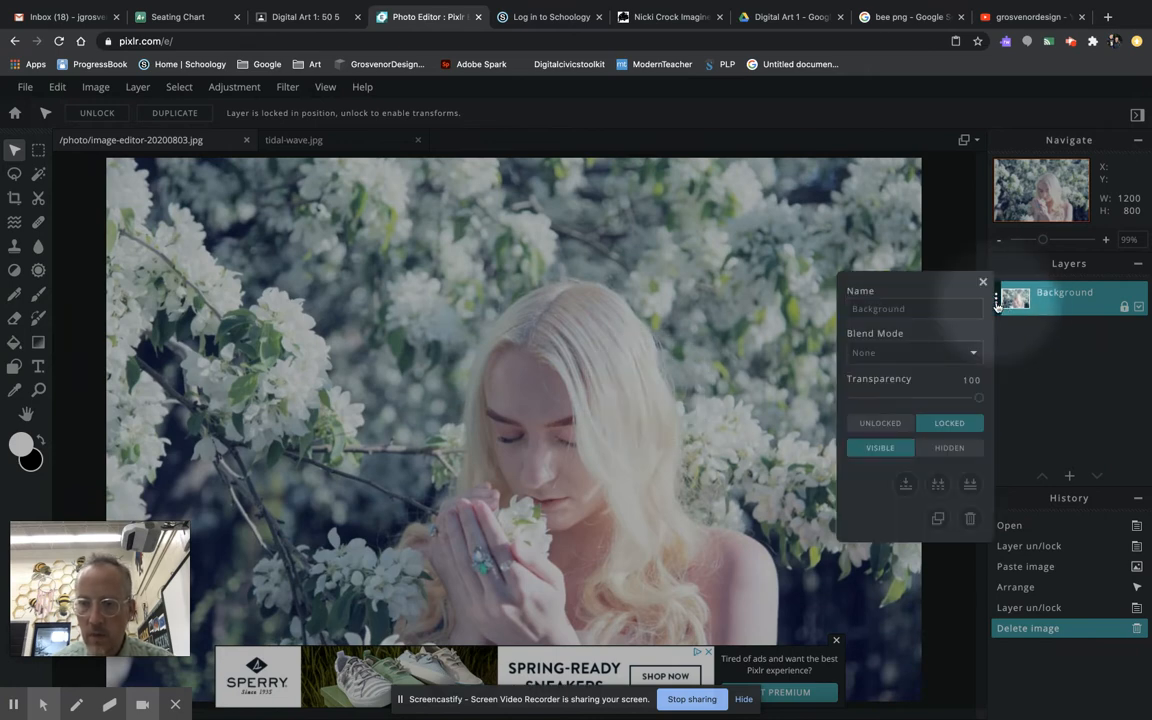
{"action": "left_click", "coordinate": [915, 308]}
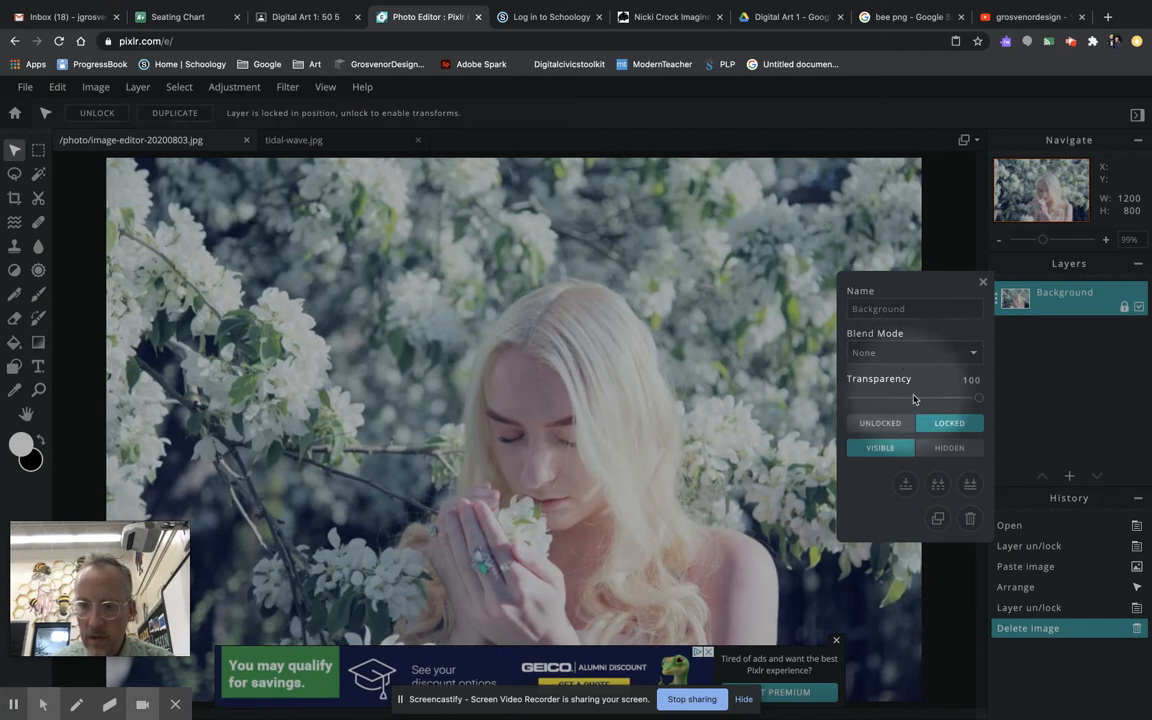
{"action": "mouse_move", "coordinate": [978, 399]}
{"action": "left_mouse_down"}
{"action": "mouse_move", "coordinate": [918, 399]}
{"action": "mouse_move", "coordinate": [980, 399]}
{"action": "left_mouse_up"}
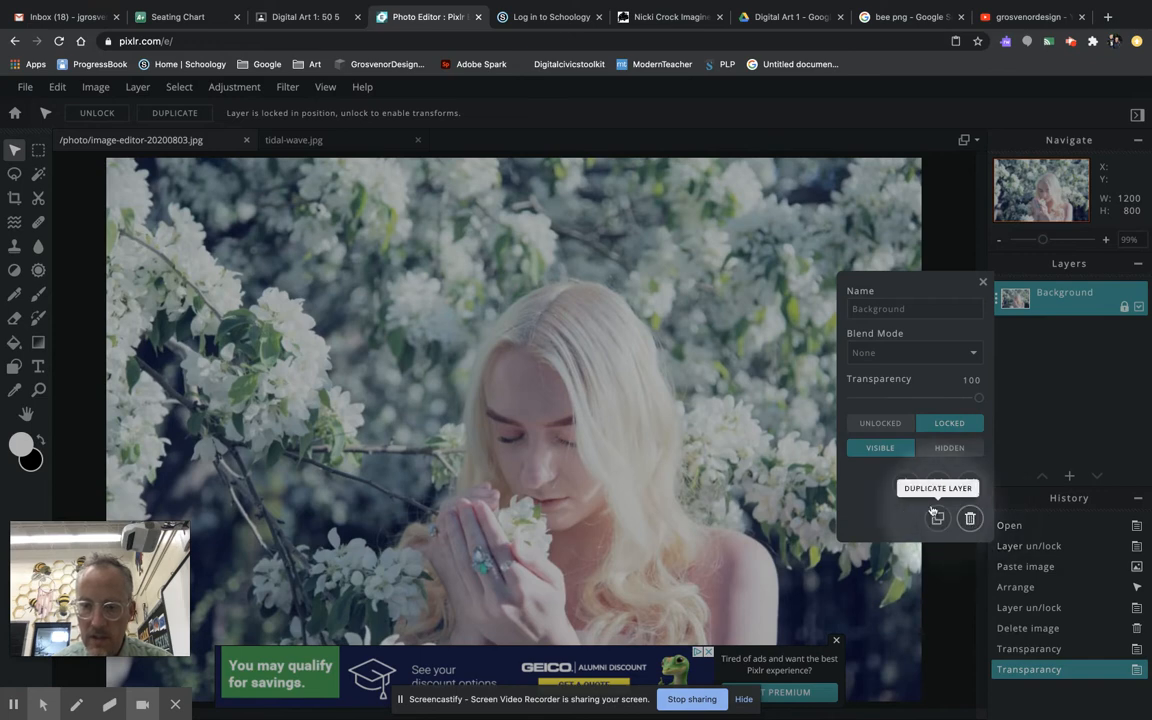
{"action": "left_click", "coordinate": [997, 299]}
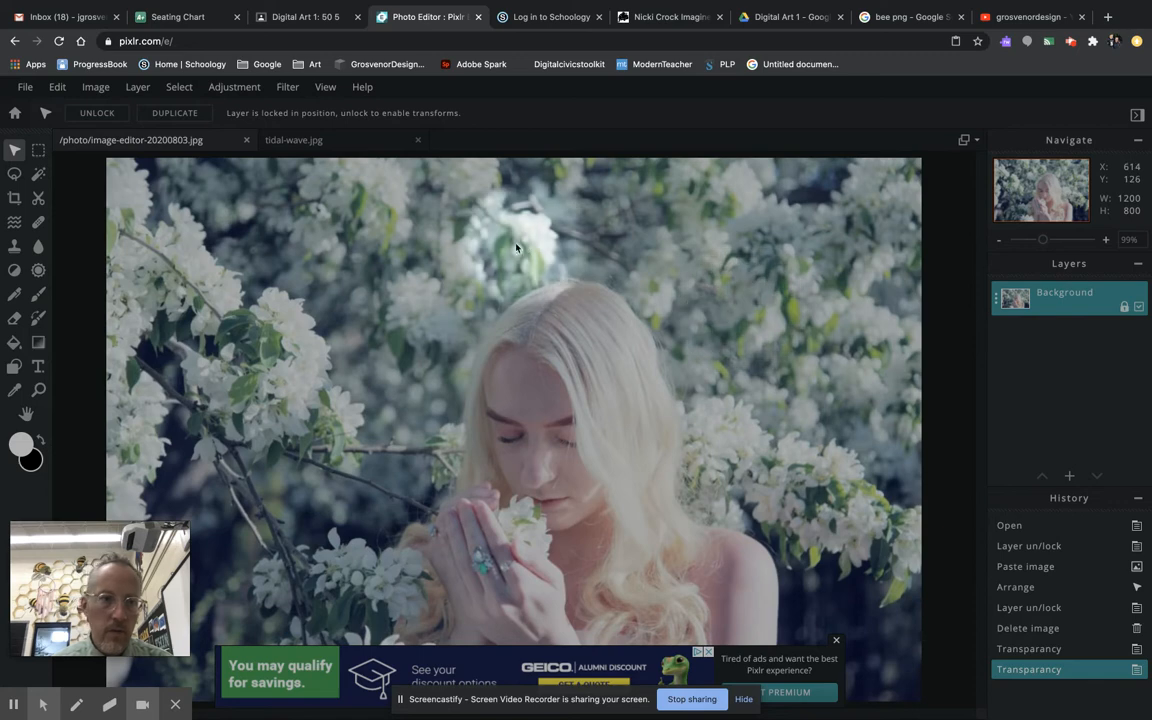
Duplicate the Background layer and transform the copy to about 920 by 613 px at left 167, top 80, tilted clockwise.
{"action": "left_click", "coordinate": [175, 113]}
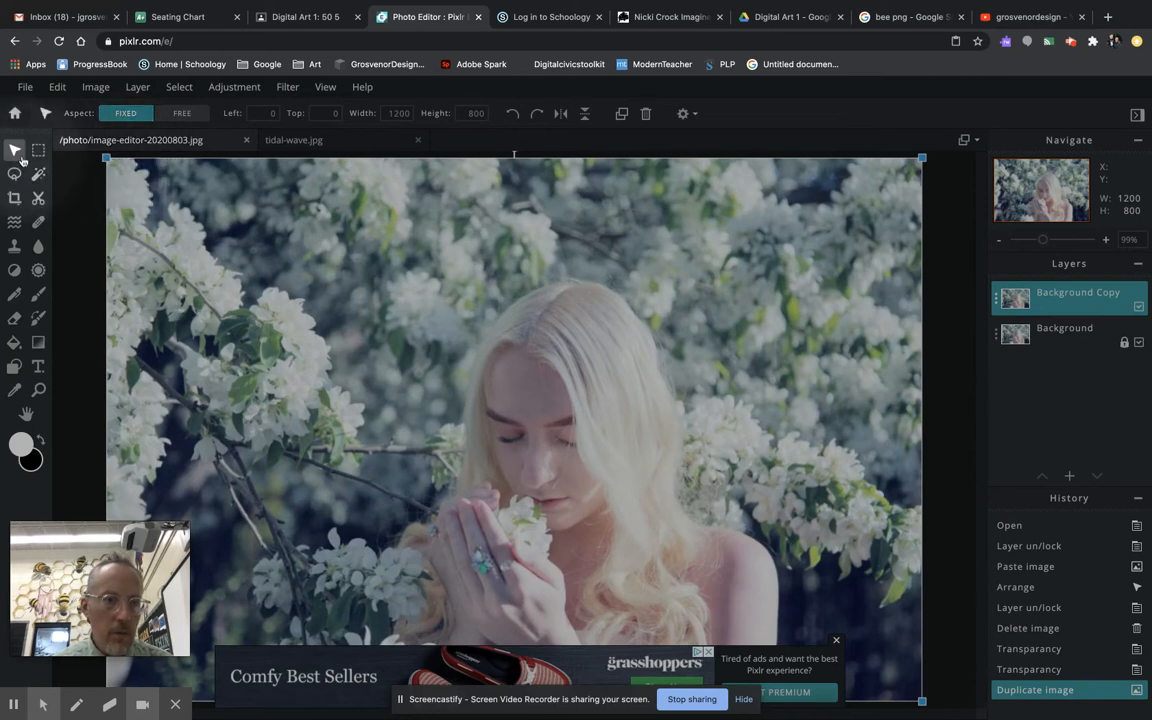
{"action": "left_click_drag", "start_coordinate": [106, 157], "coordinate": [297, 285]}
{"action": "left_click_drag", "start_coordinate": [499, 393], "coordinate": [440, 310]}
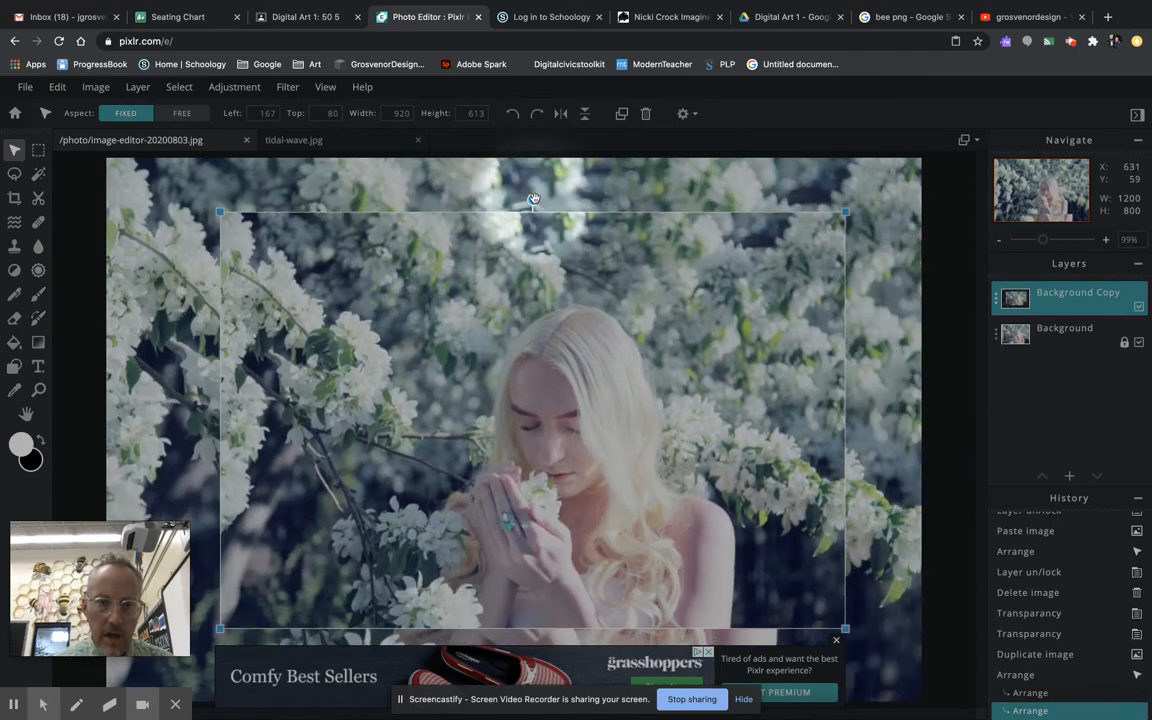
{"action": "left_click_drag", "start_coordinate": [533, 200], "coordinate": [586, 271]}
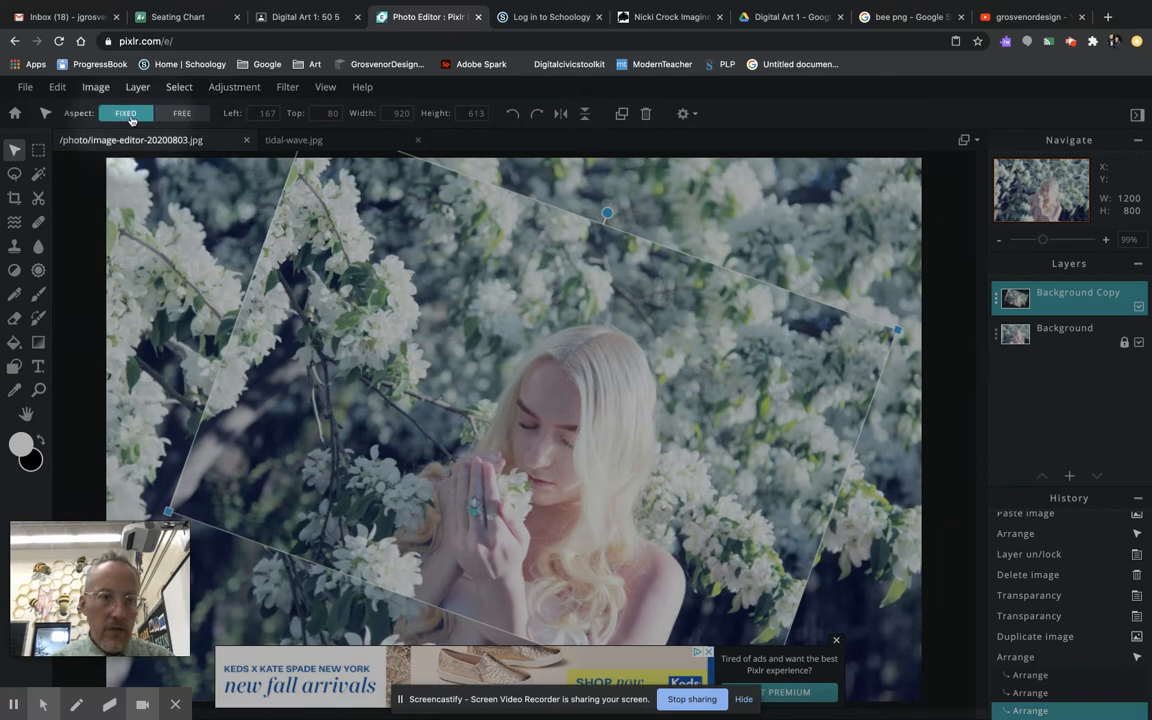
Shrink the Background Copy layer to about 746 by 498 px, with the aspect switched to free, and set its top position to 100.
{"action": "left_click_drag", "start_coordinate": [167, 512], "coordinate": [313, 411]}
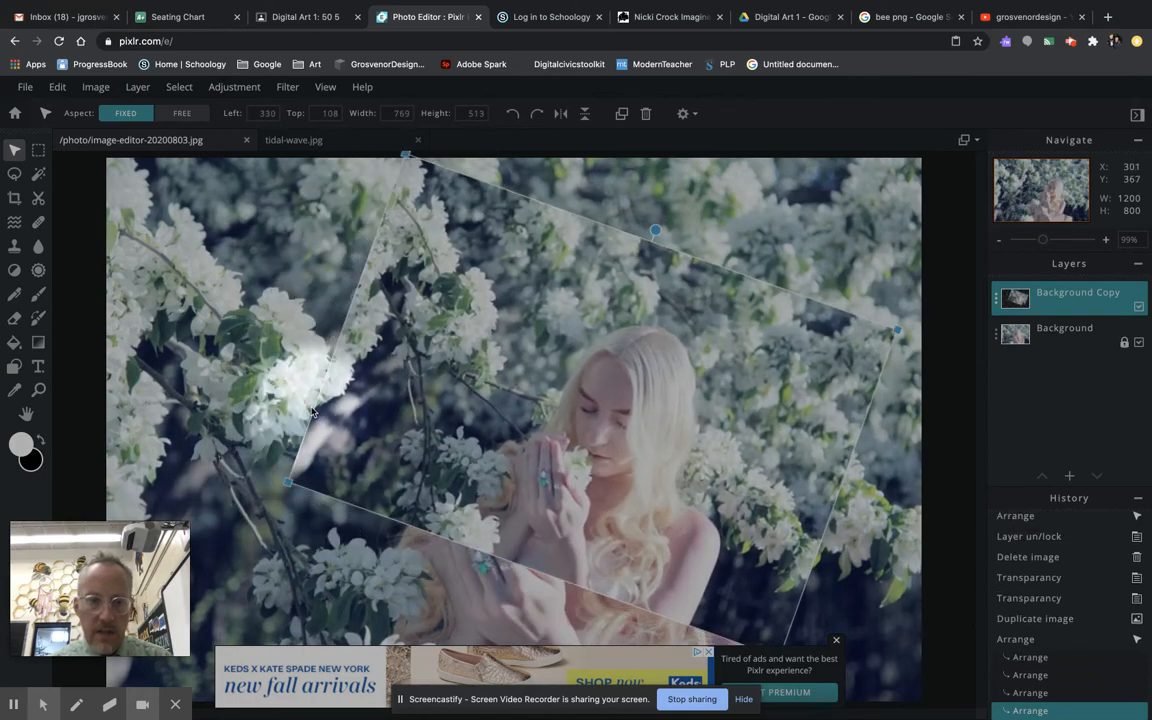
{"action": "left_click", "coordinate": [184, 114]}
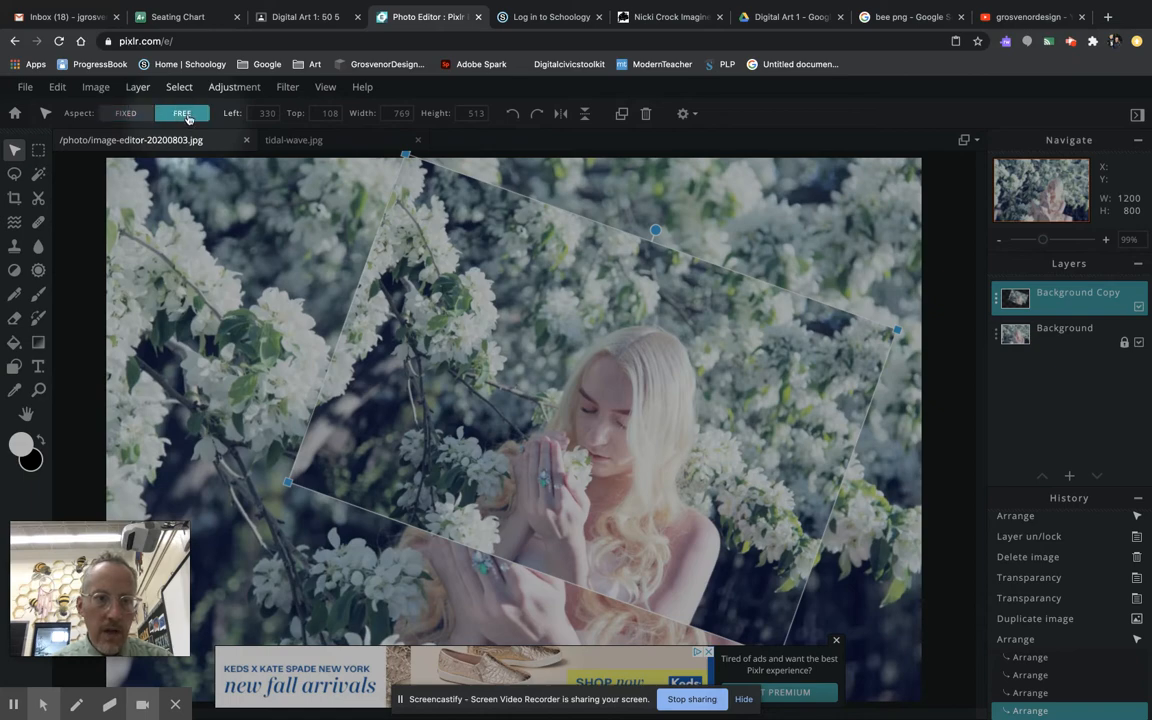
{"action": "mouse_move", "coordinate": [285, 483]}
{"action": "left_mouse_down"}
{"action": "mouse_move", "coordinate": [281, 358]}
{"action": "mouse_move", "coordinate": [470, 450]}
{"action": "mouse_move", "coordinate": [630, 491]}
{"action": "mouse_move", "coordinate": [575, 508]}
{"action": "mouse_move", "coordinate": [316, 522]}
{"action": "mouse_move", "coordinate": [330, 470]}
{"action": "mouse_move", "coordinate": [400, 560]}
{"action": "mouse_move", "coordinate": [344, 424]}
{"action": "mouse_move", "coordinate": [410, 470]}
{"action": "mouse_move", "coordinate": [385, 430]}
{"action": "mouse_move", "coordinate": [390, 397]}
{"action": "mouse_move", "coordinate": [300, 495]}
{"action": "mouse_move", "coordinate": [303, 411]}
{"action": "mouse_move", "coordinate": [305, 478]}
{"action": "left_mouse_up"}
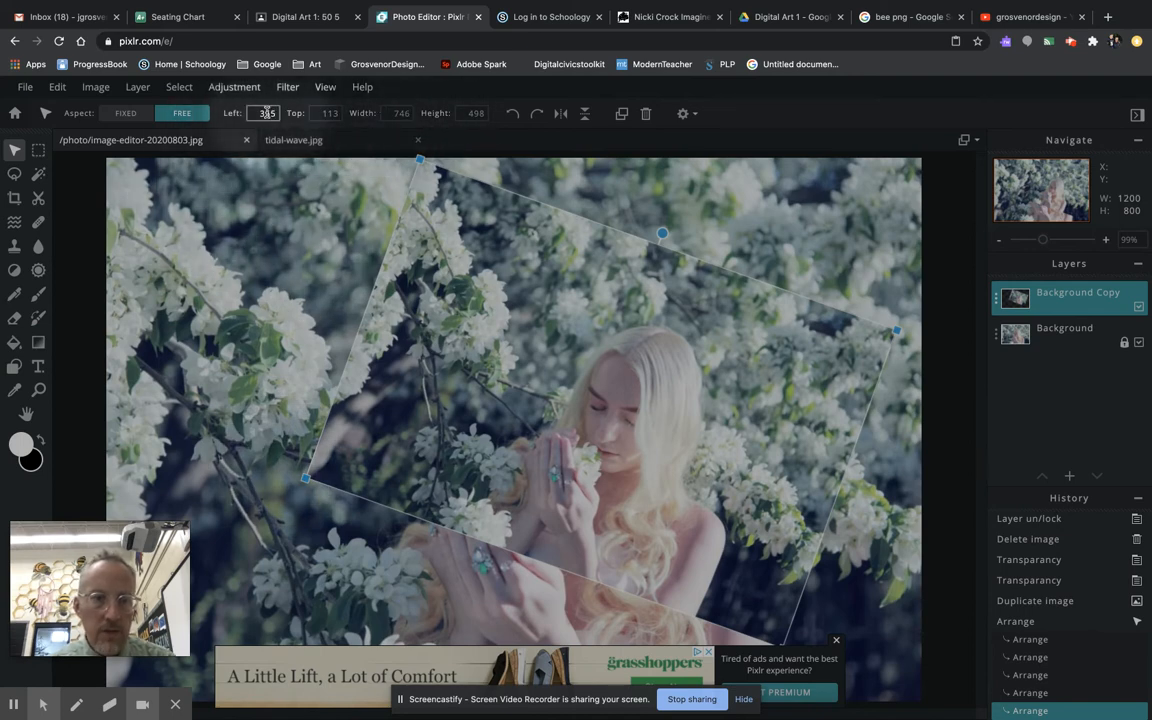
{"action": "left_click", "coordinate": [322, 113]}
{"action": "type", "text": "100"}
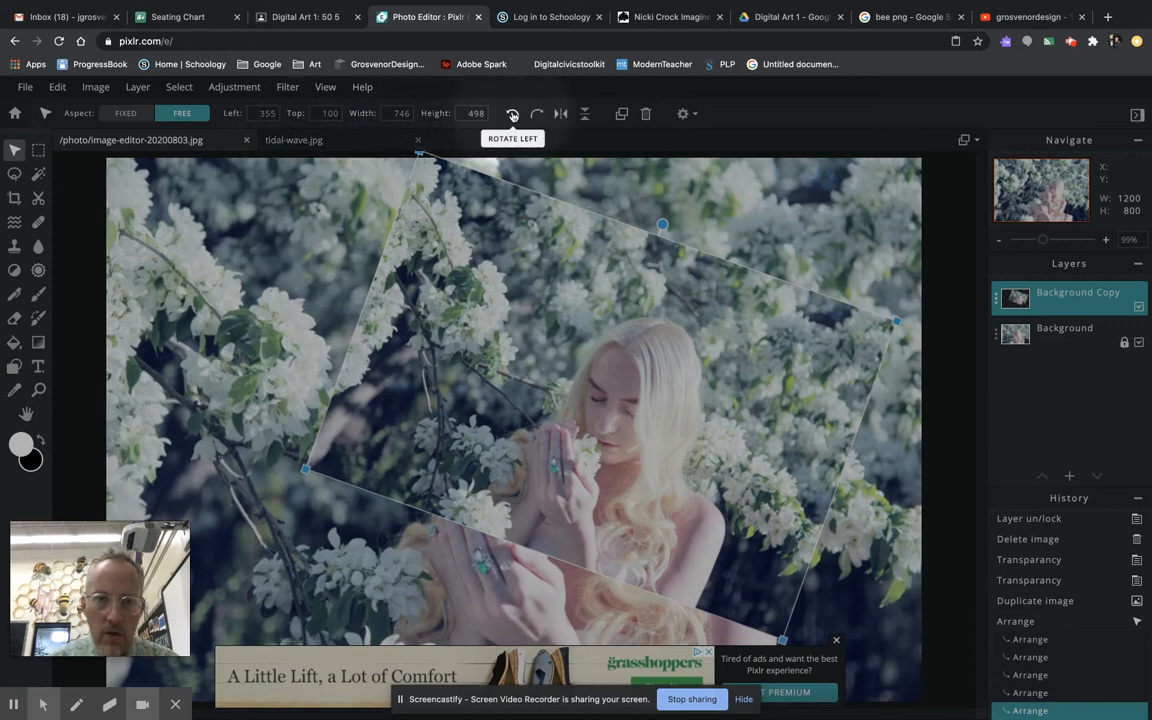
Rotate the Background Copy layer left in quarter turns through a full turn.
{"action": "left_click", "coordinate": [512, 115]}
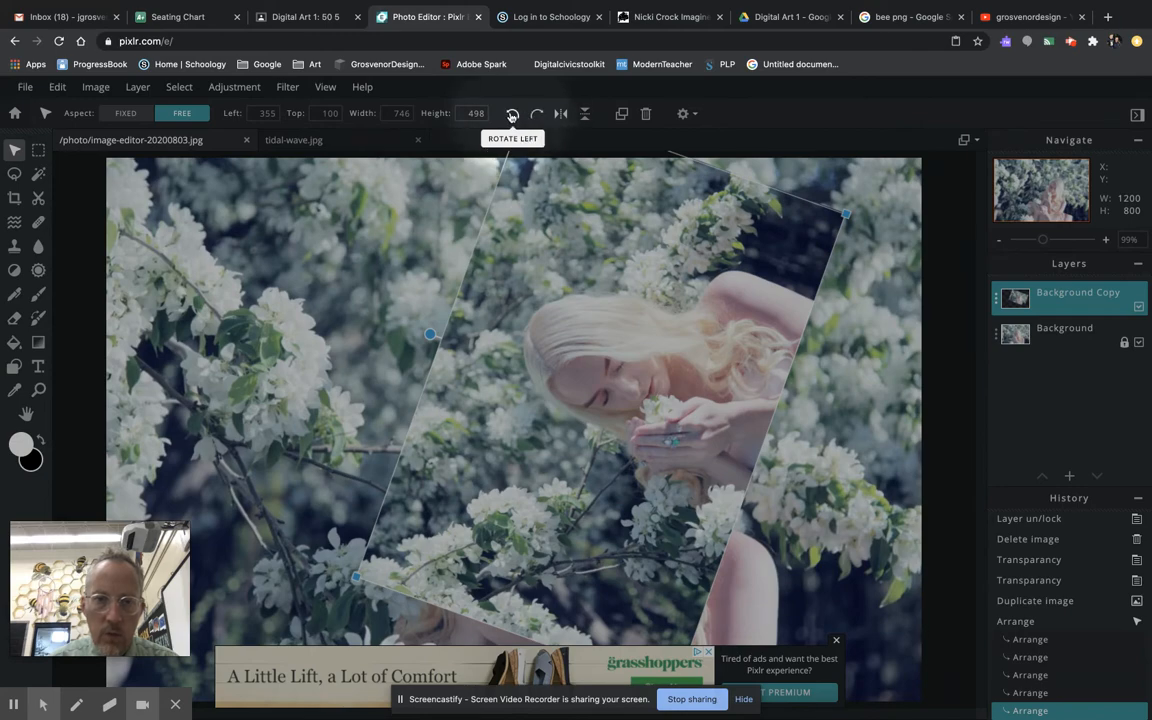
{"action": "left_click", "coordinate": [512, 115]}
{"action": "left_click", "coordinate": [512, 115]}
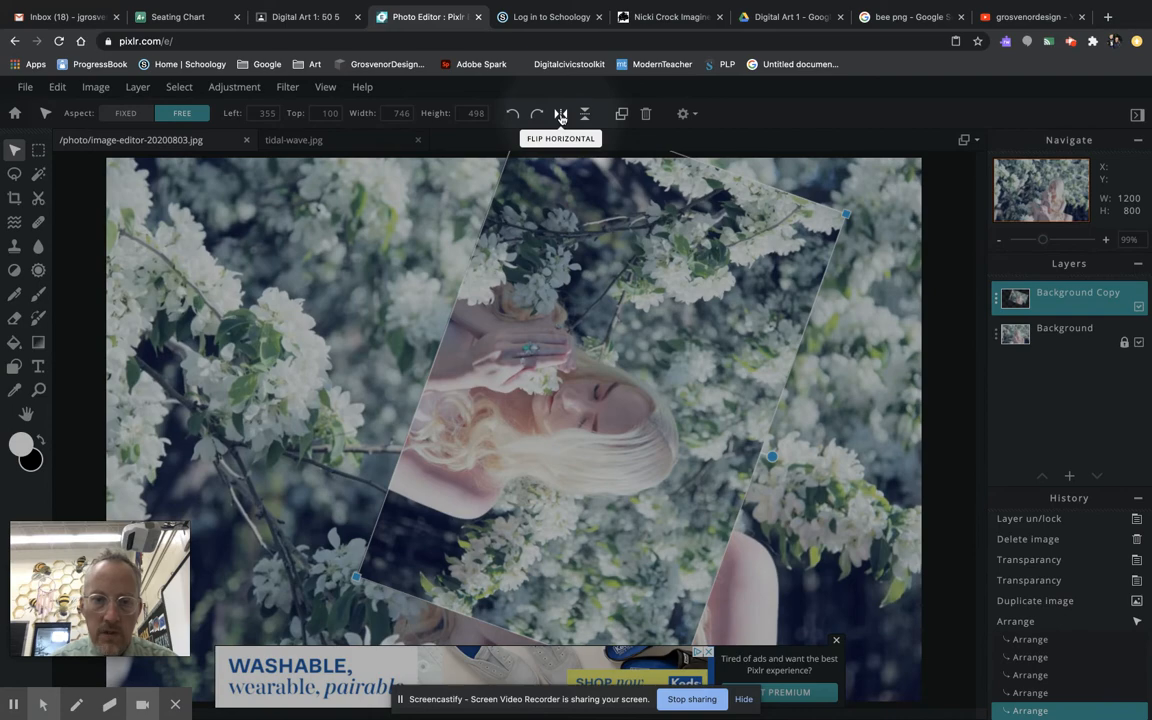
{"action": "left_click", "coordinate": [561, 116]}
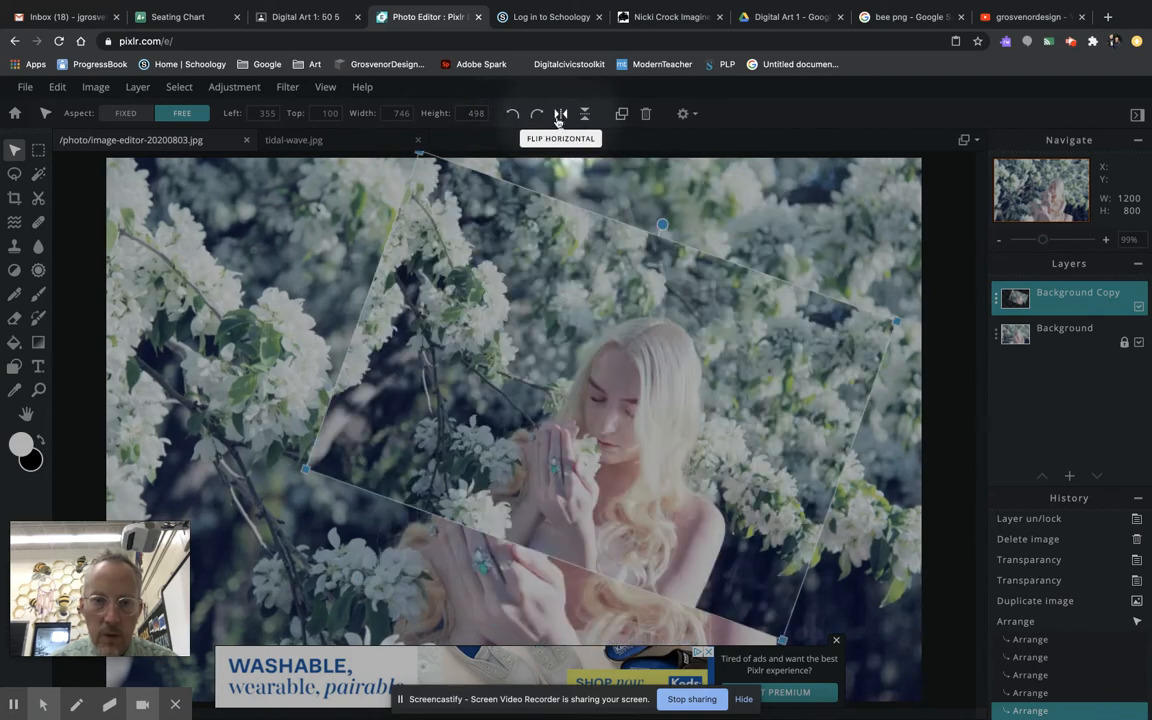
Flip the Background Copy layer horizontally, and try flipping it vertically and back.
{"action": "left_click", "coordinate": [561, 116]}
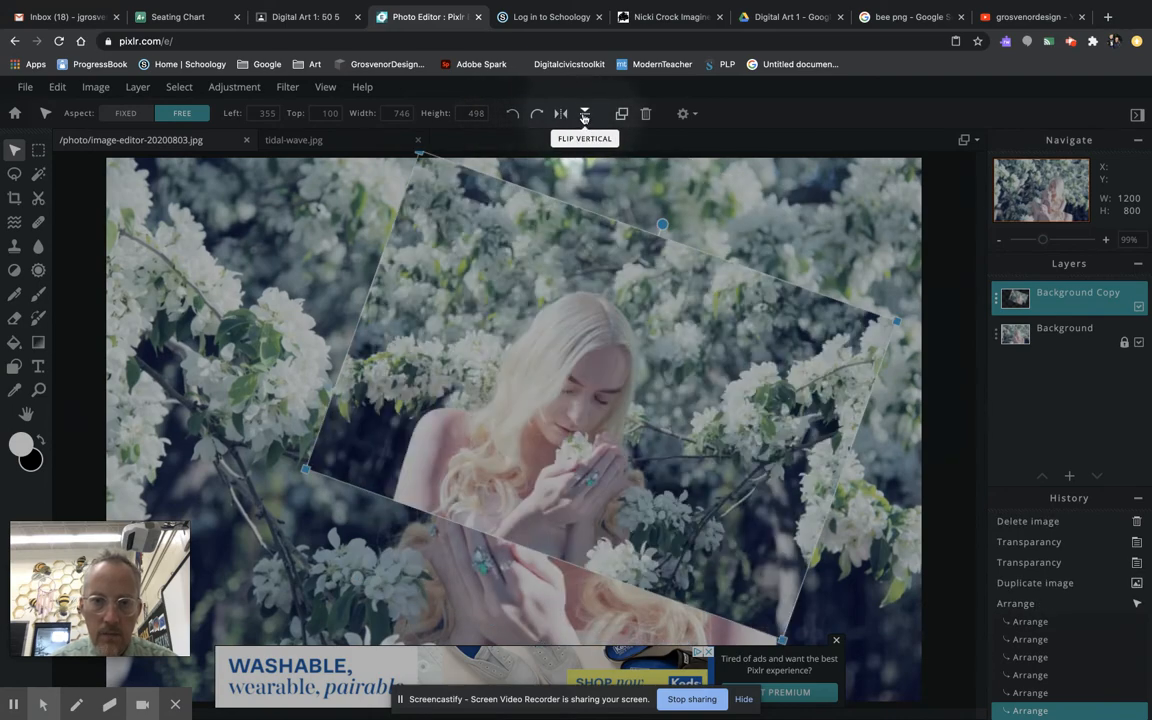
{"action": "left_click", "coordinate": [585, 116]}
{"action": "left_click", "coordinate": [585, 116]}
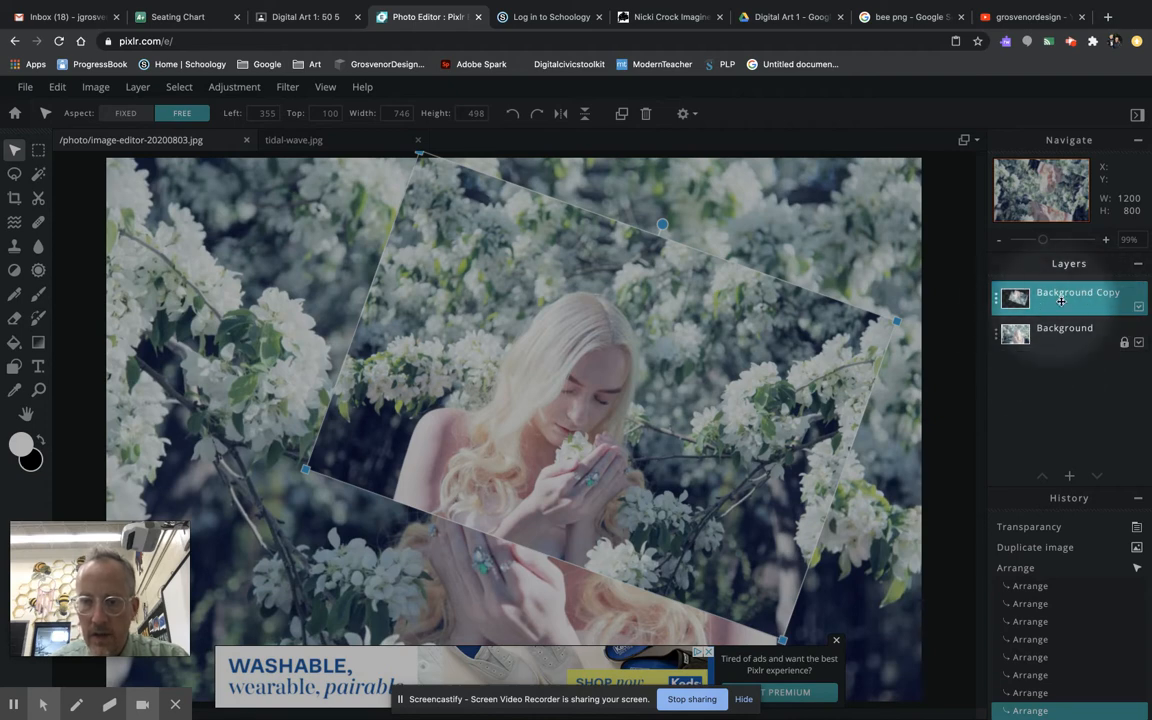
Hide the Background Copy layer and show it again, and move it to about left 205, top 54.
{"action": "left_click", "coordinate": [1139, 308]}
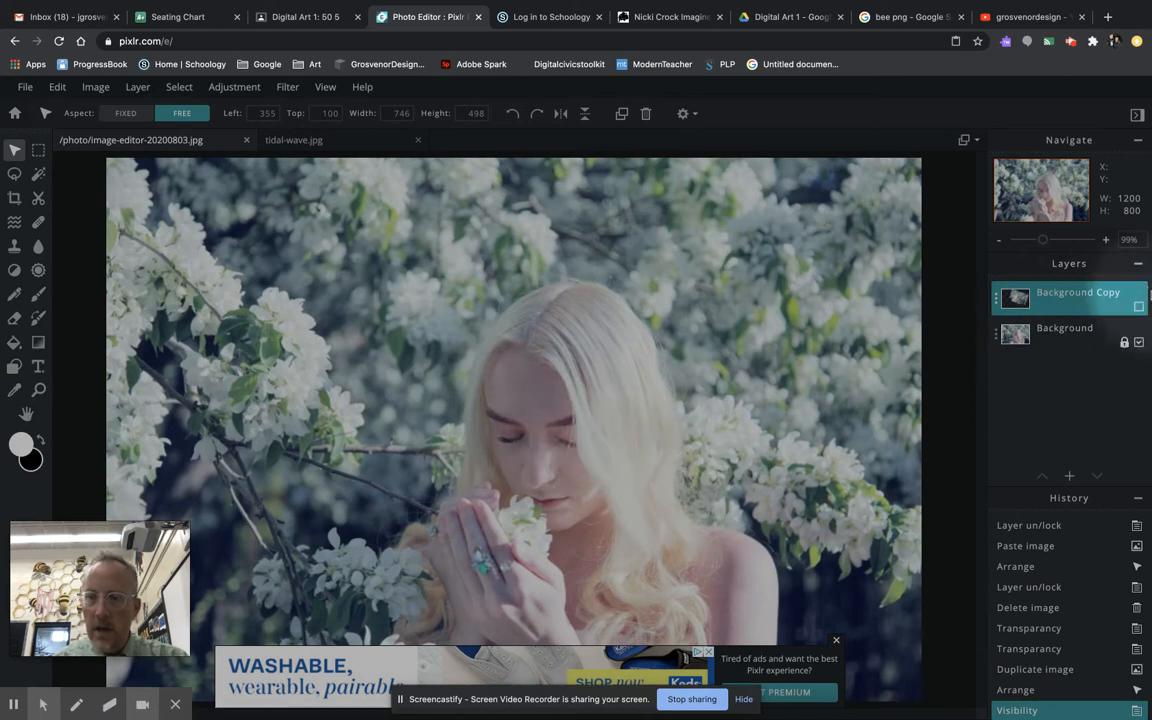
{"action": "left_click", "coordinate": [1139, 308]}
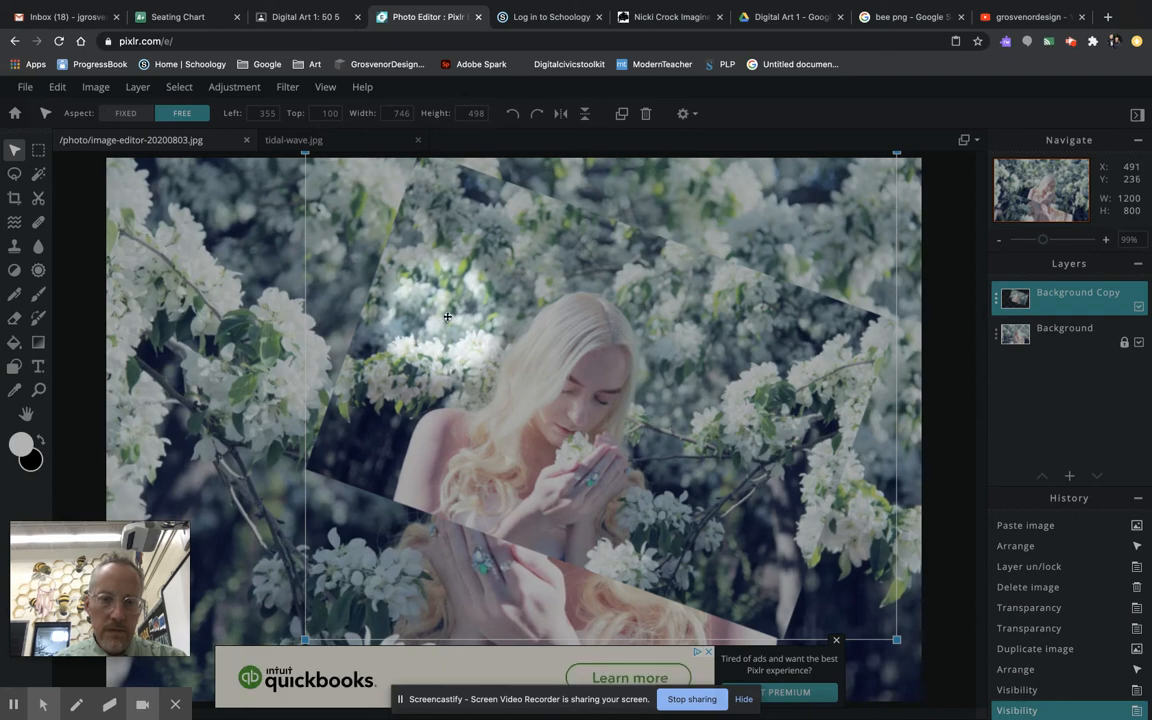
{"action": "left_click_drag", "start_coordinate": [605, 358], "coordinate": [545, 402]}
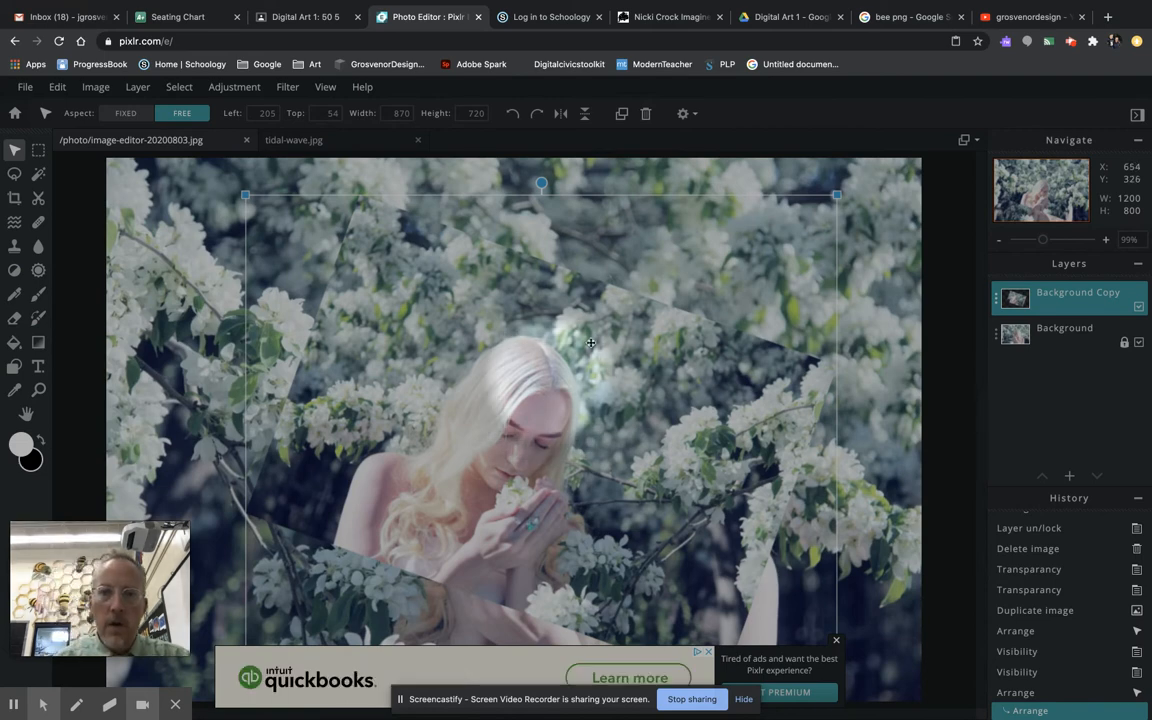
Switch to the Google image results for bee png and copy the enlarged Pngtree bee image.
{"action": "left_click", "coordinate": [905, 17]}
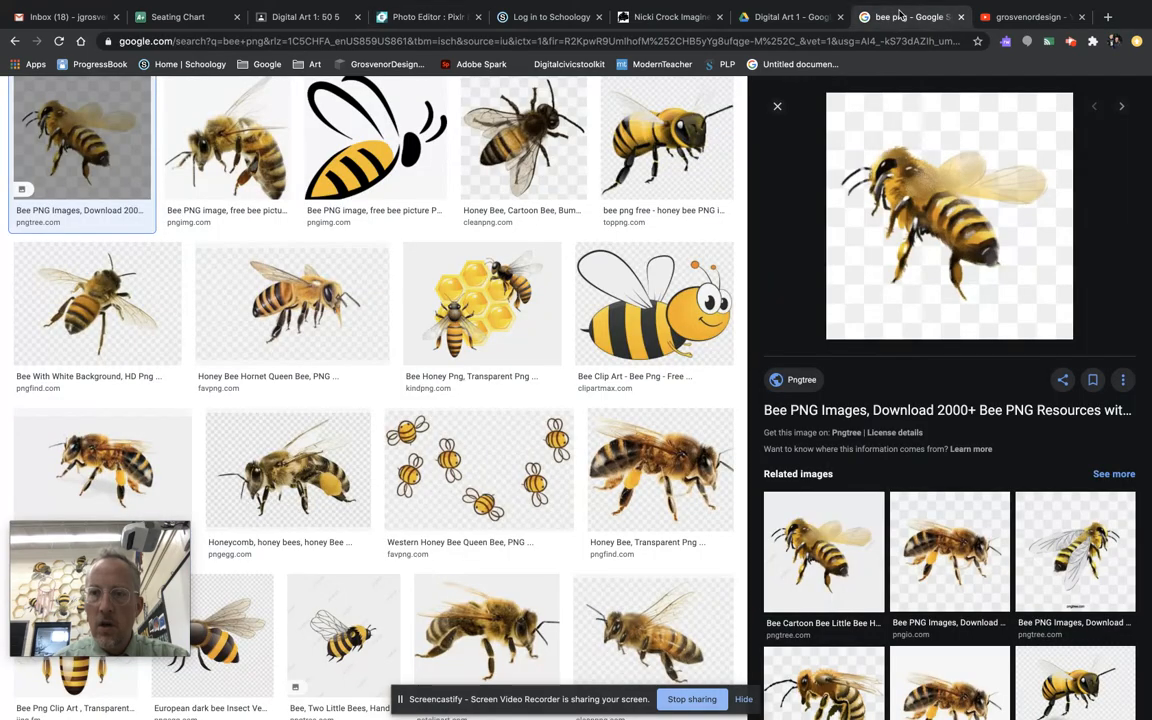
{"action": "right_click", "coordinate": [930, 210]}
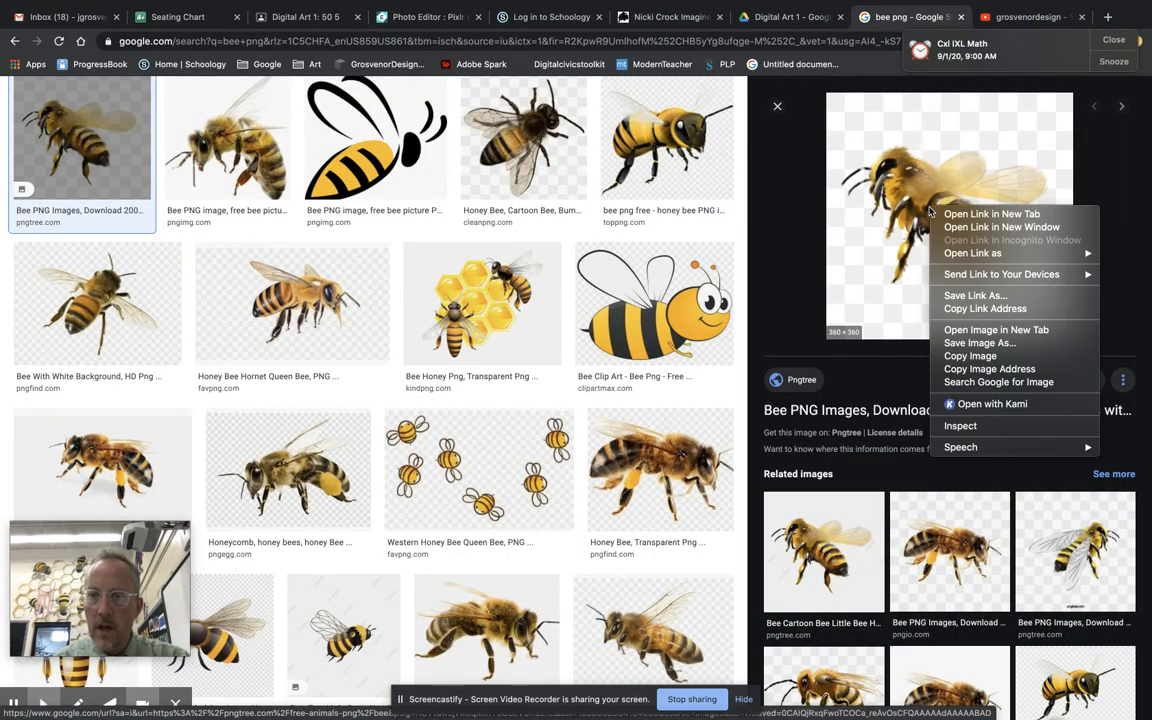
{"action": "left_click", "coordinate": [970, 356]}
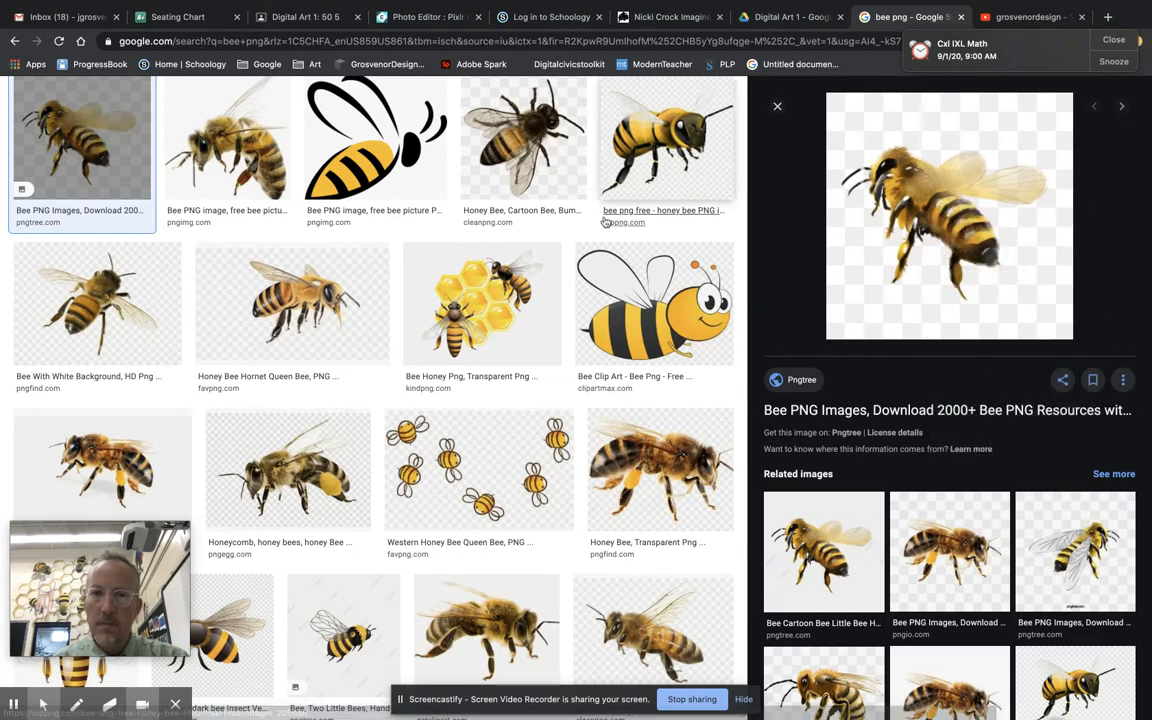
Switch to the Pixlr photo editor and paste the copied bee image, then hide its layer and show it again.
{"action": "left_click", "coordinate": [441, 17]}
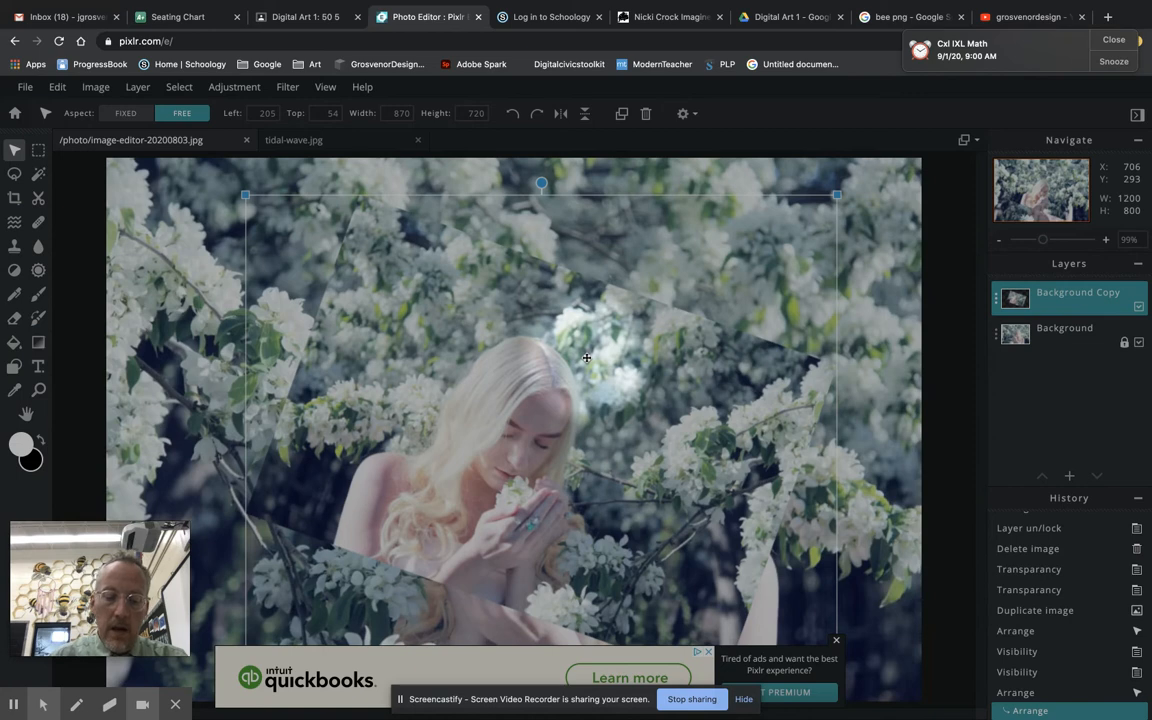
{"action": "left_click", "coordinate": [58, 88]}
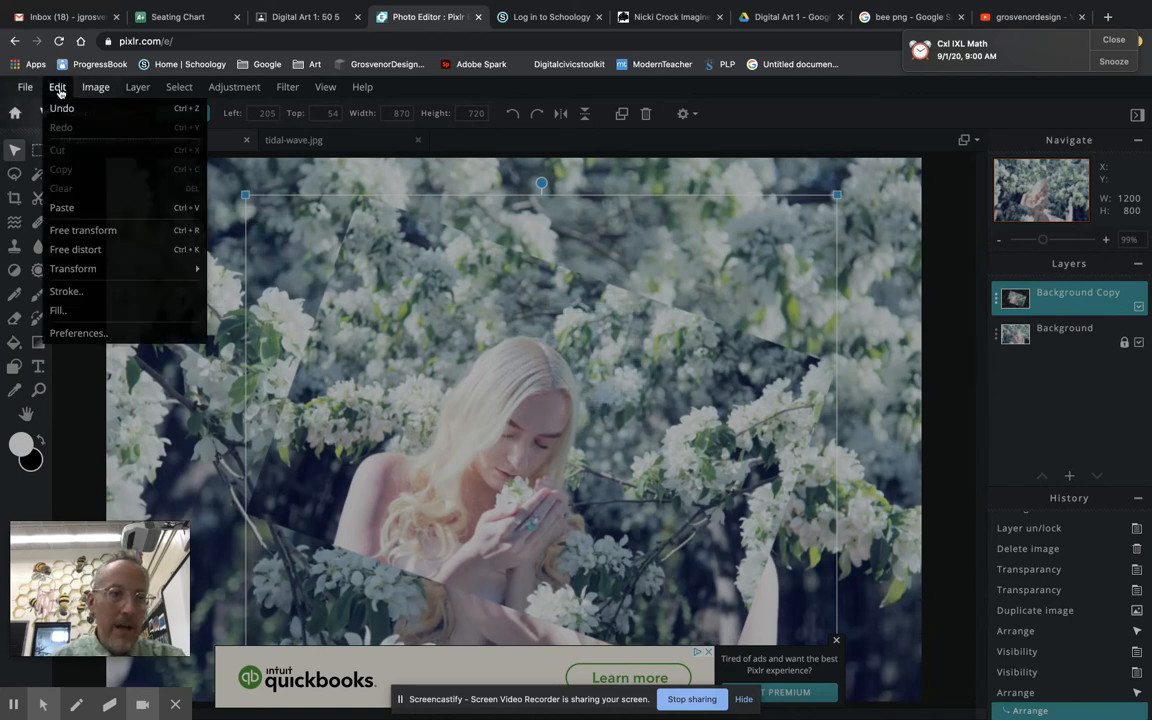
{"action": "left_click", "coordinate": [146, 213]}
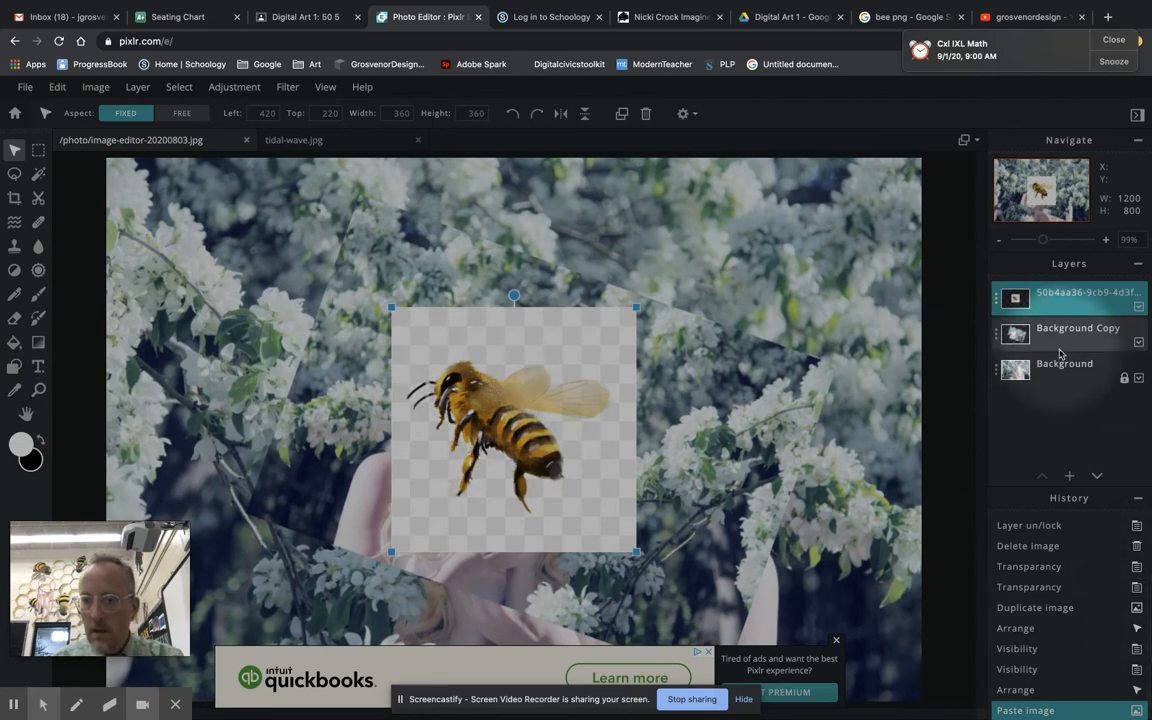
{"action": "left_click", "coordinate": [1140, 310]}
{"action": "left_click", "coordinate": [1140, 310]}
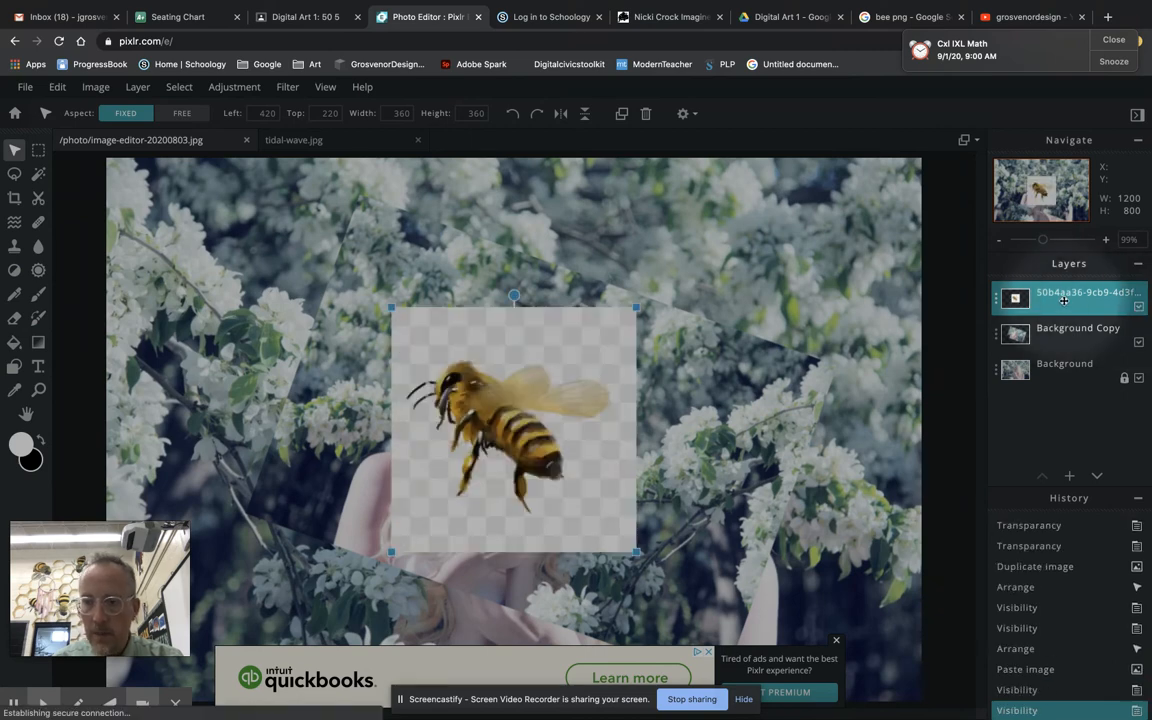
Rename the pasted image's layer as bee and move the bee image to about left 151, top 239.
{"action": "left_click", "coordinate": [995, 305]}
{"action": "left_click", "coordinate": [898, 309]}
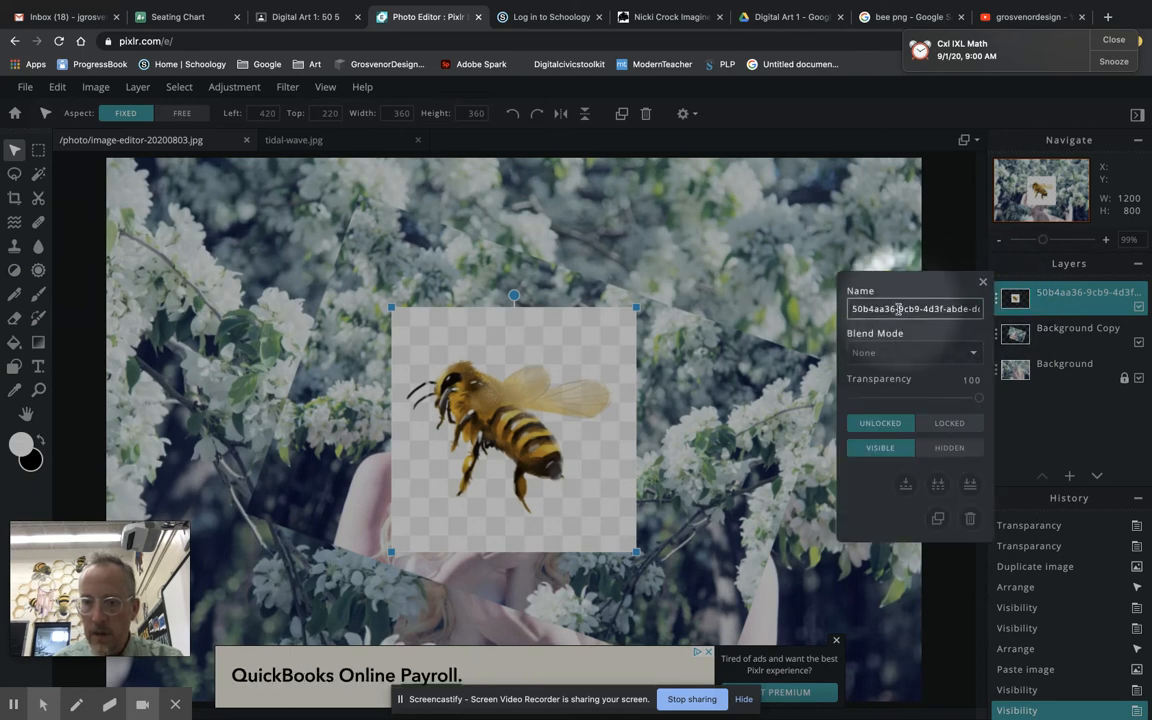
{"action": "triple_click", "coordinate": [898, 309]}
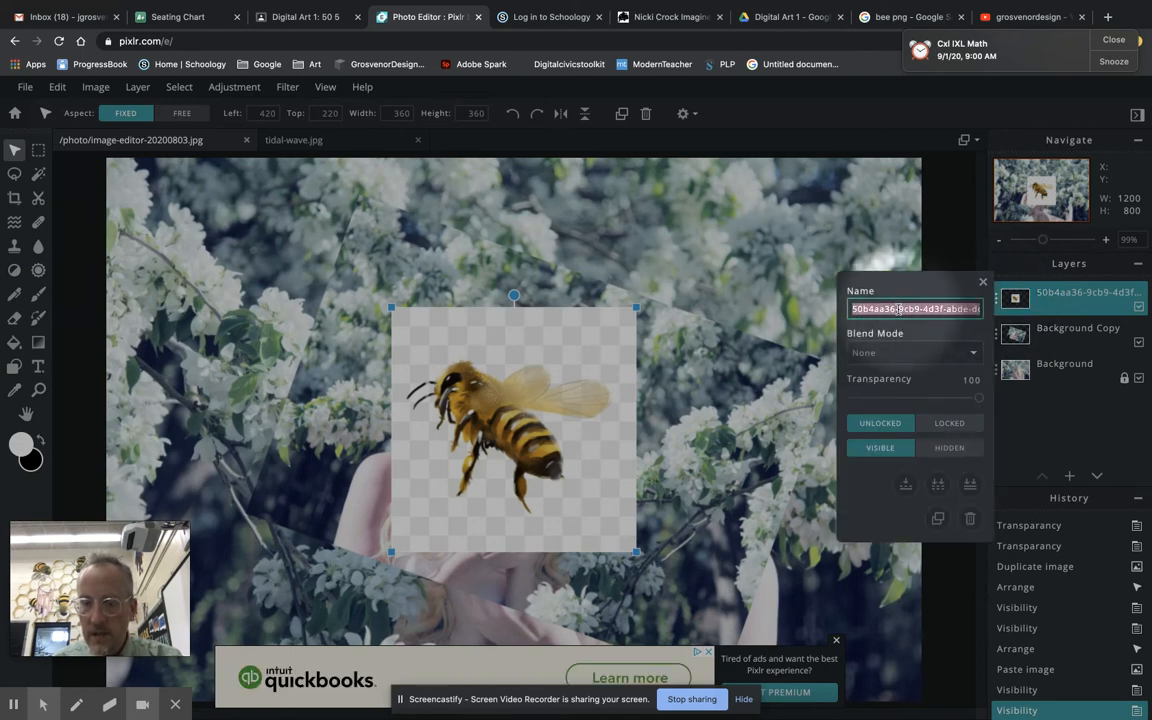
{"action": "type", "text": "bee"}
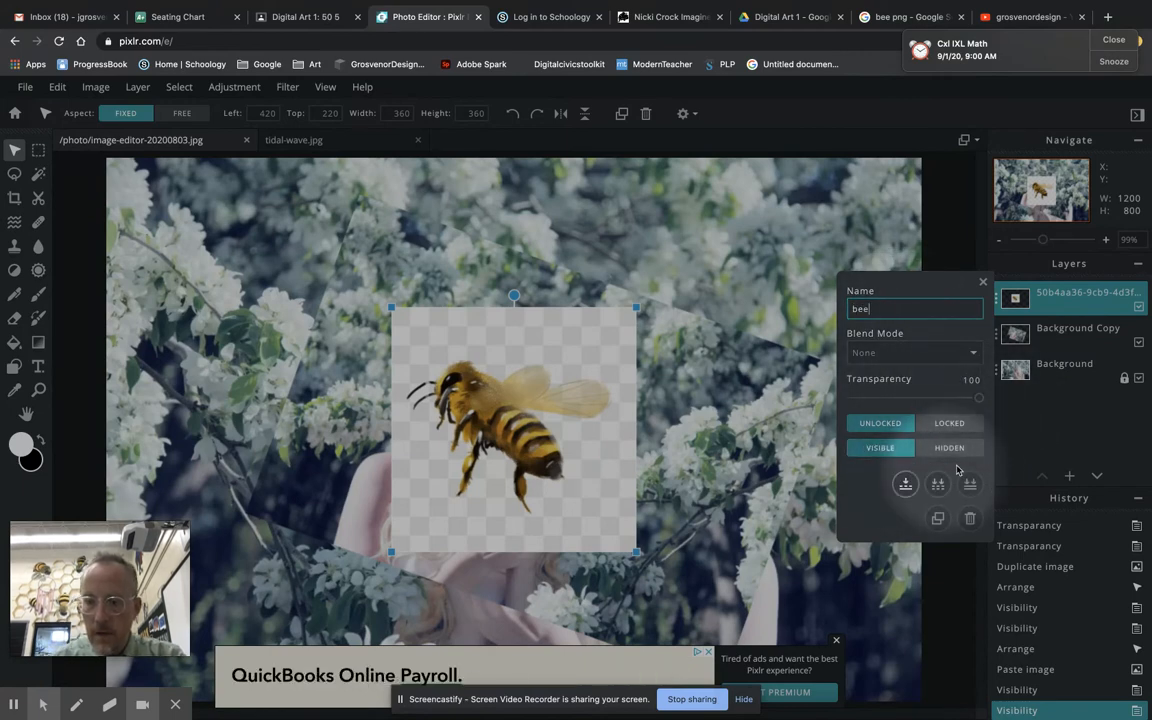
{"action": "key", "text": "Return"}
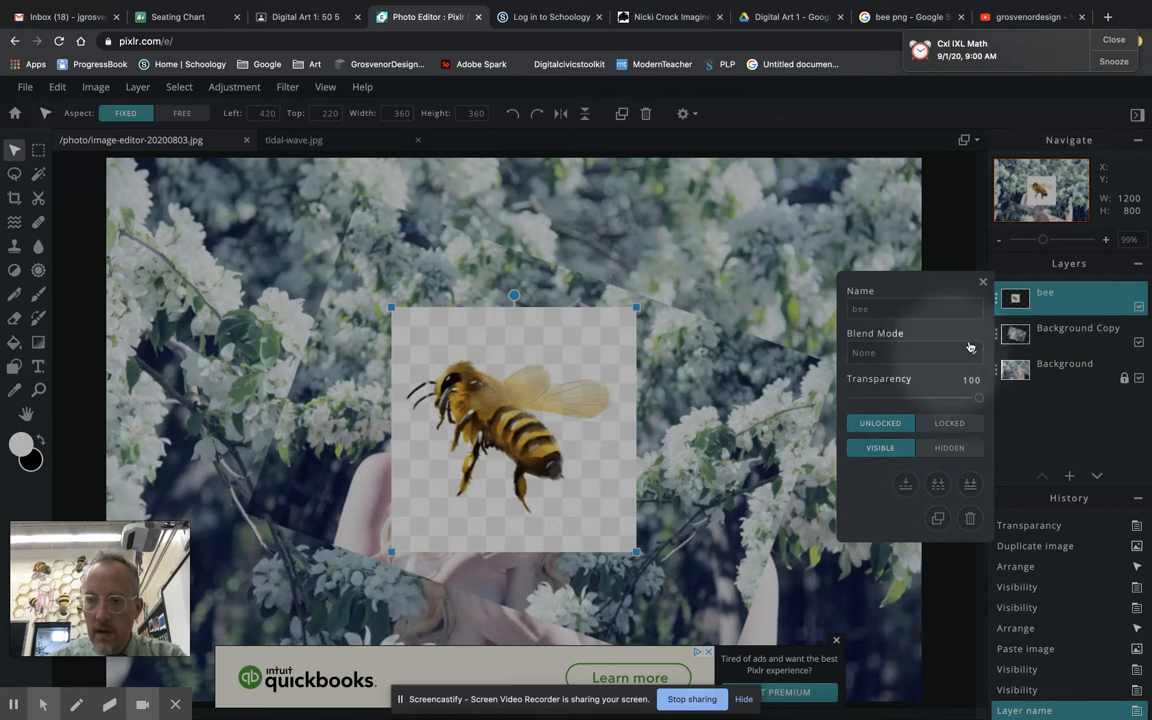
{"action": "left_click", "coordinate": [983, 283]}
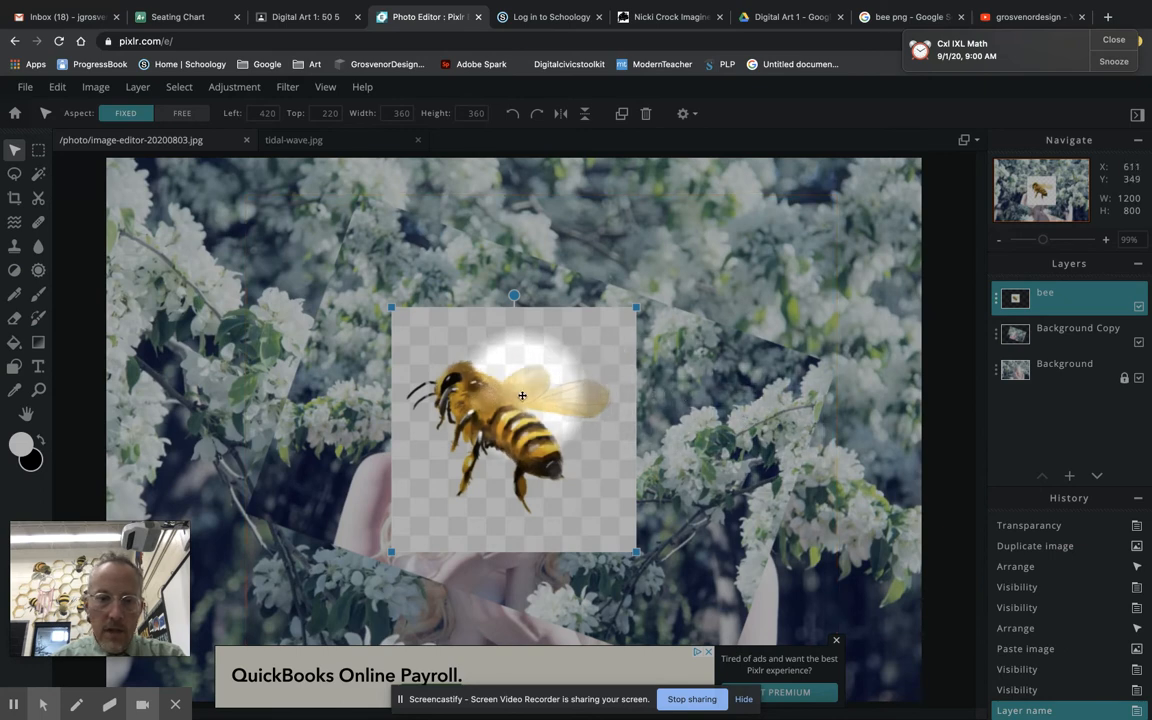
{"action": "left_click_drag", "start_coordinate": [522, 396], "coordinate": [339, 409]}
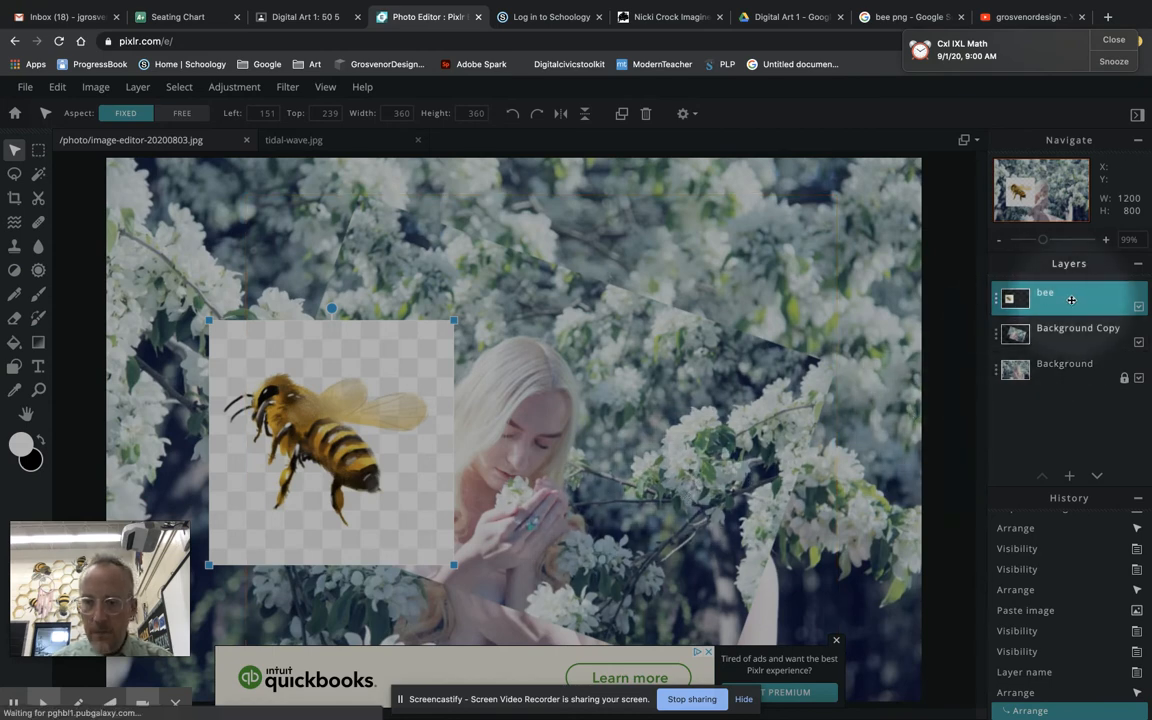
Place the bee layer below Background Copy, and move the Background Copy image to about left 257, top 80.
{"action": "left_click_drag", "start_coordinate": [1071, 302], "coordinate": [1068, 329]}
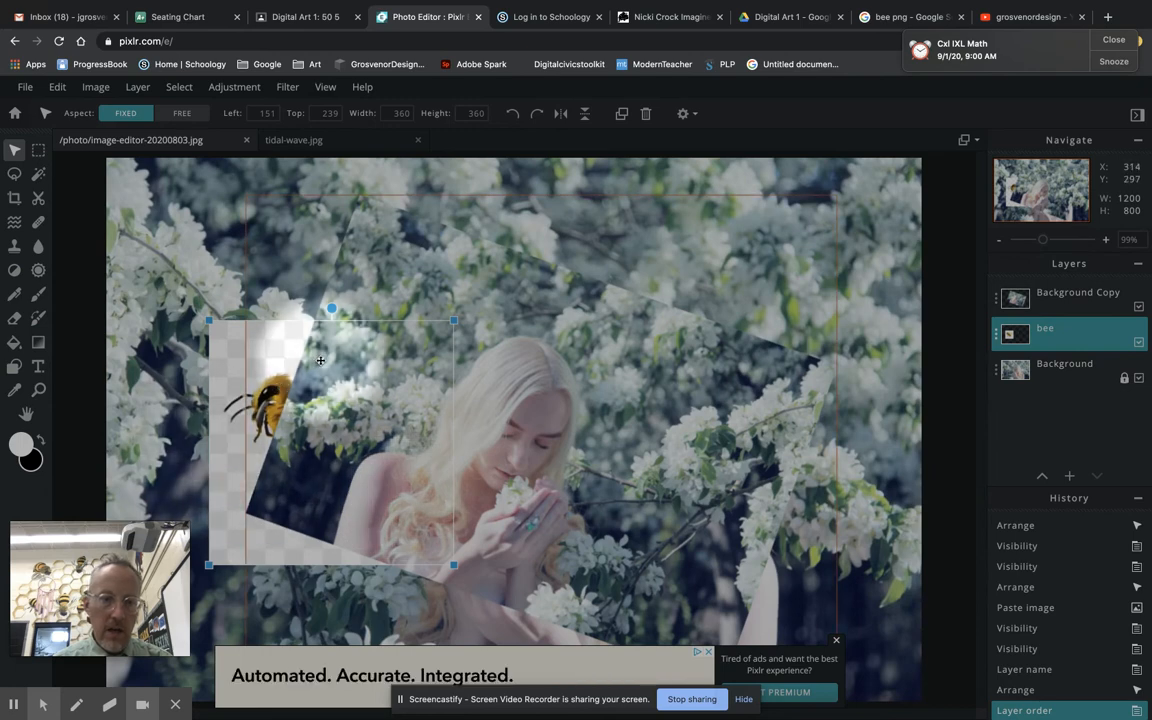
{"action": "left_click", "coordinate": [447, 286]}
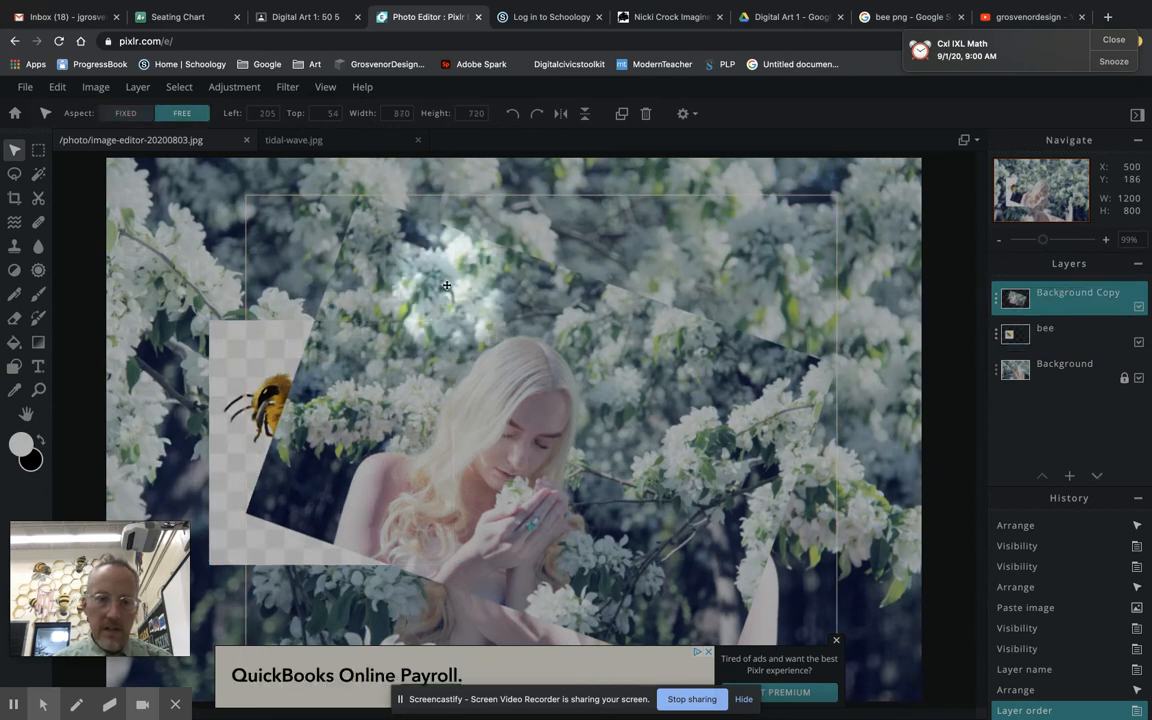
{"action": "left_click_drag", "start_coordinate": [447, 286], "coordinate": [482, 302]}
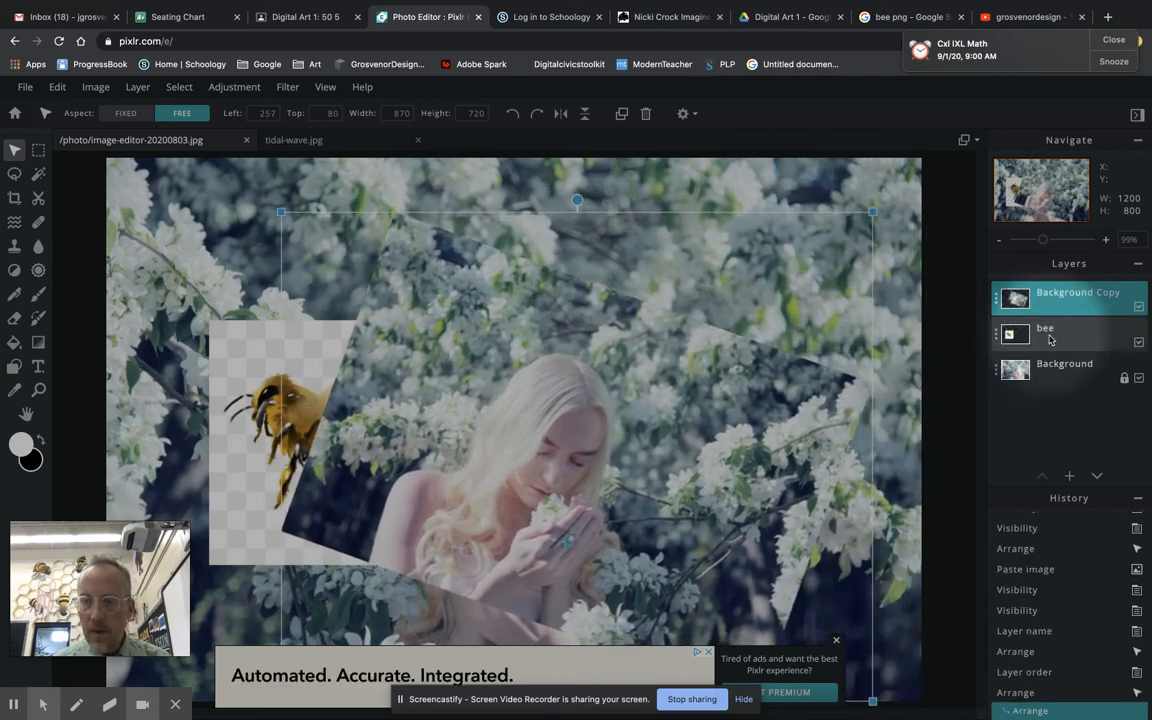
Move the bee layer above Background Copy and back below it, and hide Background Copy and show it again.
{"action": "left_click_drag", "start_coordinate": [1050, 340], "coordinate": [1062, 303]}
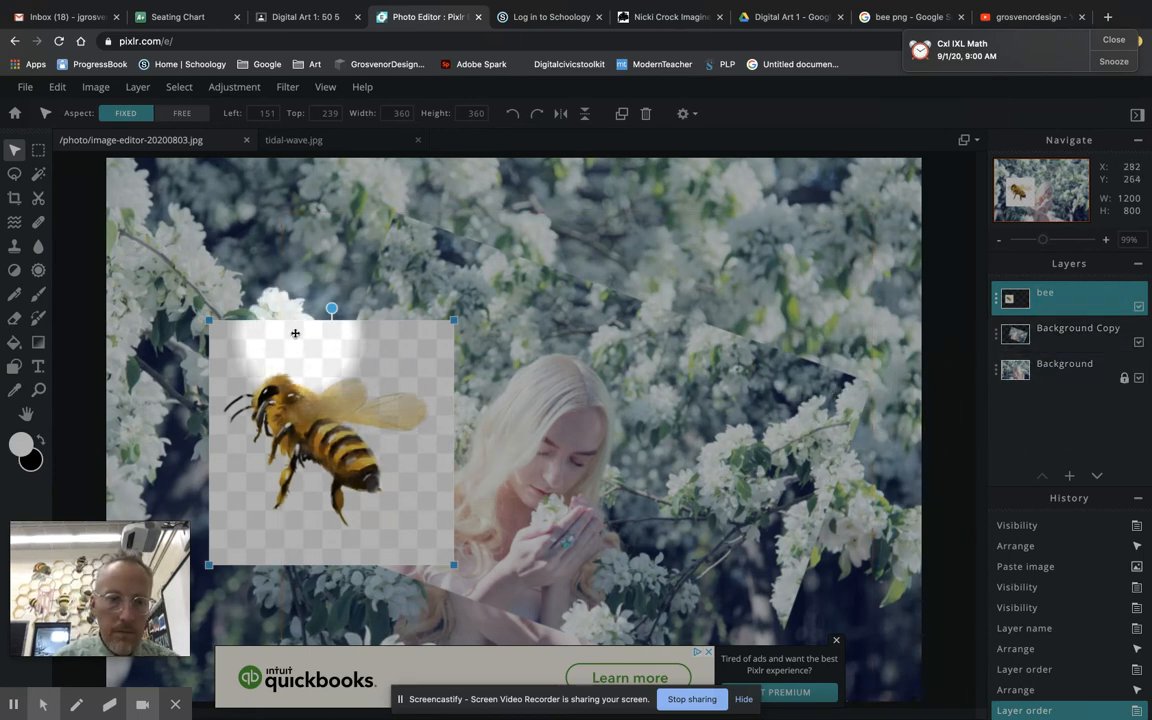
{"action": "left_click", "coordinate": [464, 271]}
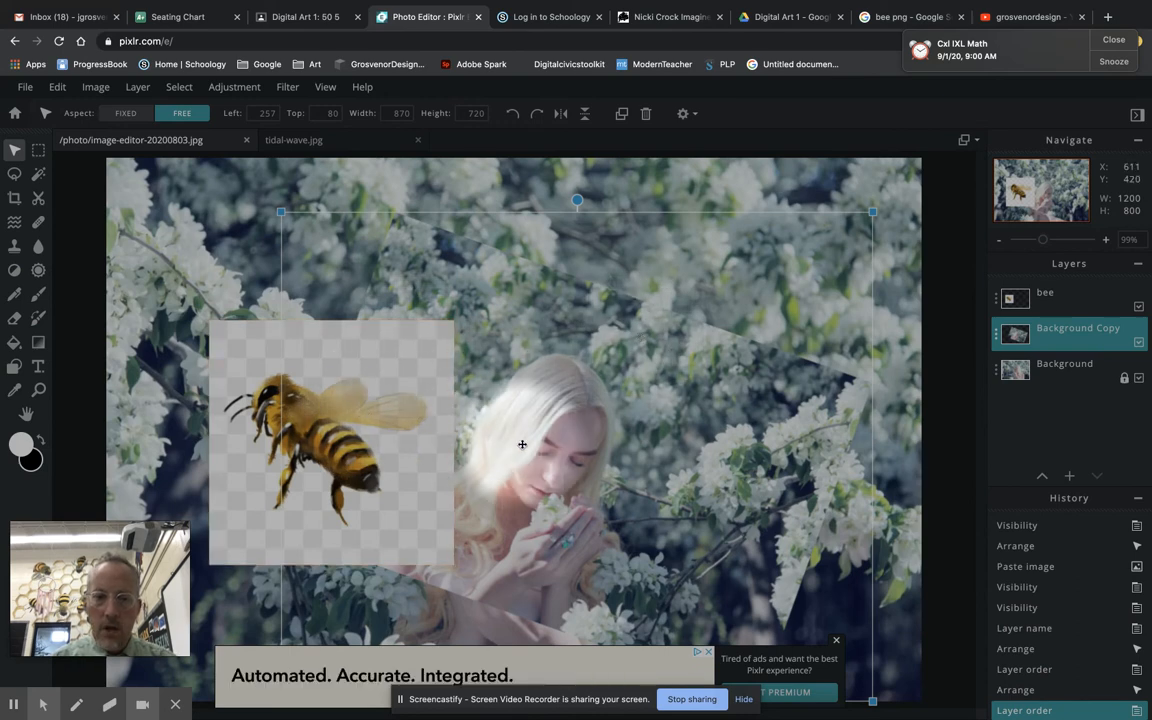
{"action": "left_click_drag", "start_coordinate": [1040, 340], "coordinate": [1070, 307]}
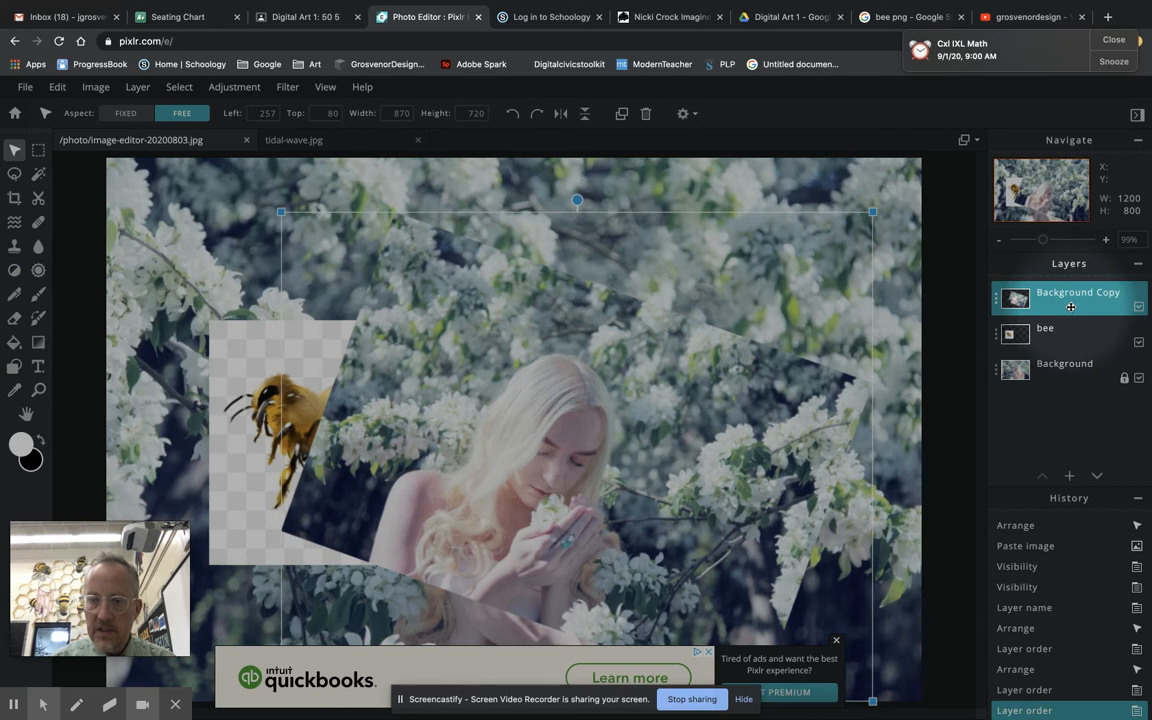
{"action": "left_click", "coordinate": [1139, 308]}
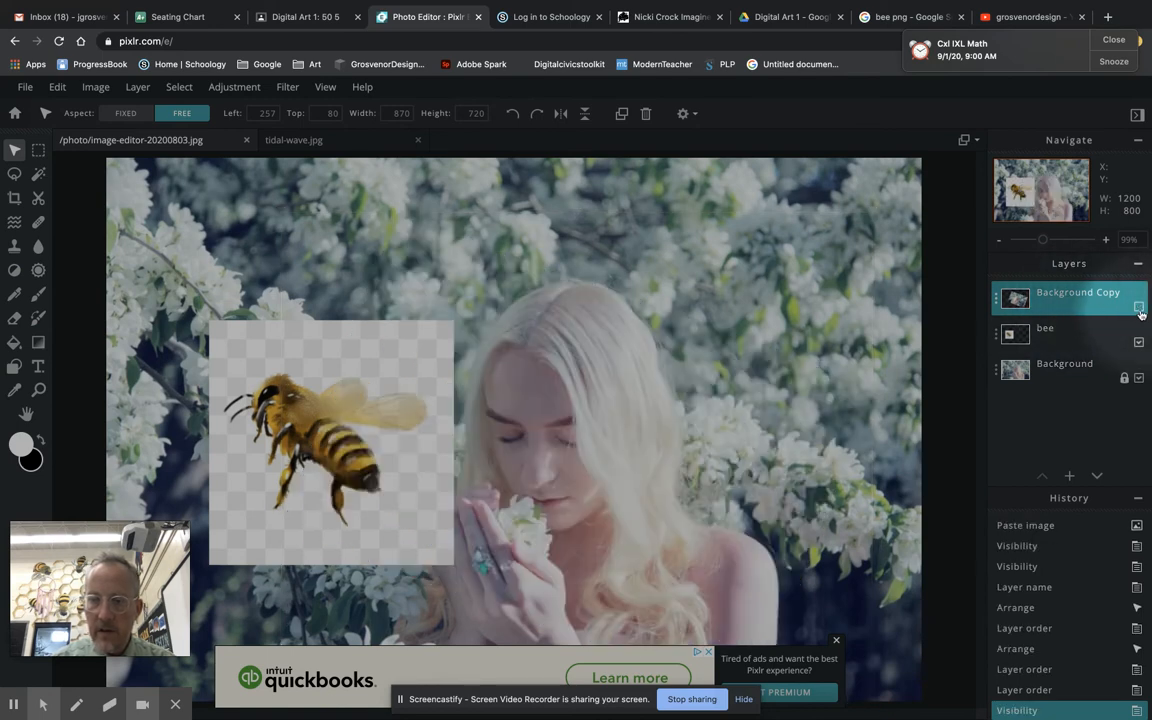
{"action": "left_click", "coordinate": [1139, 308]}
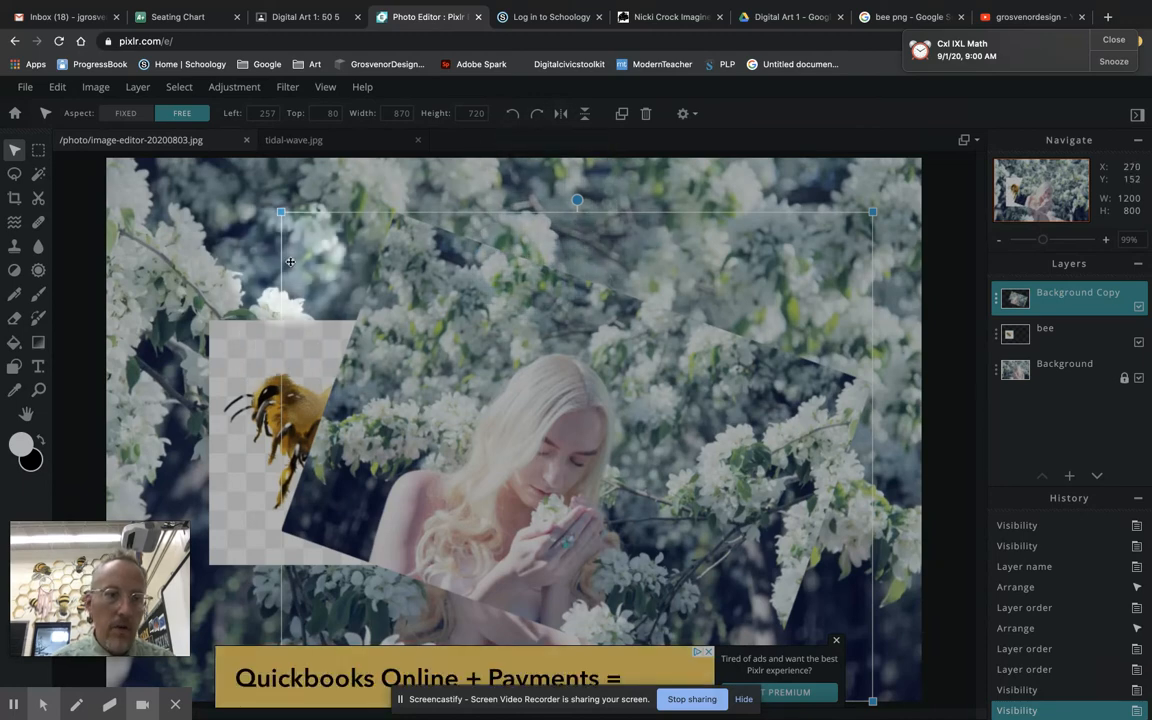
Undo the layer edits one at a time, back to the state in which the pasted bee layer was hidden.
{"action": "left_click", "coordinate": [58, 88]}
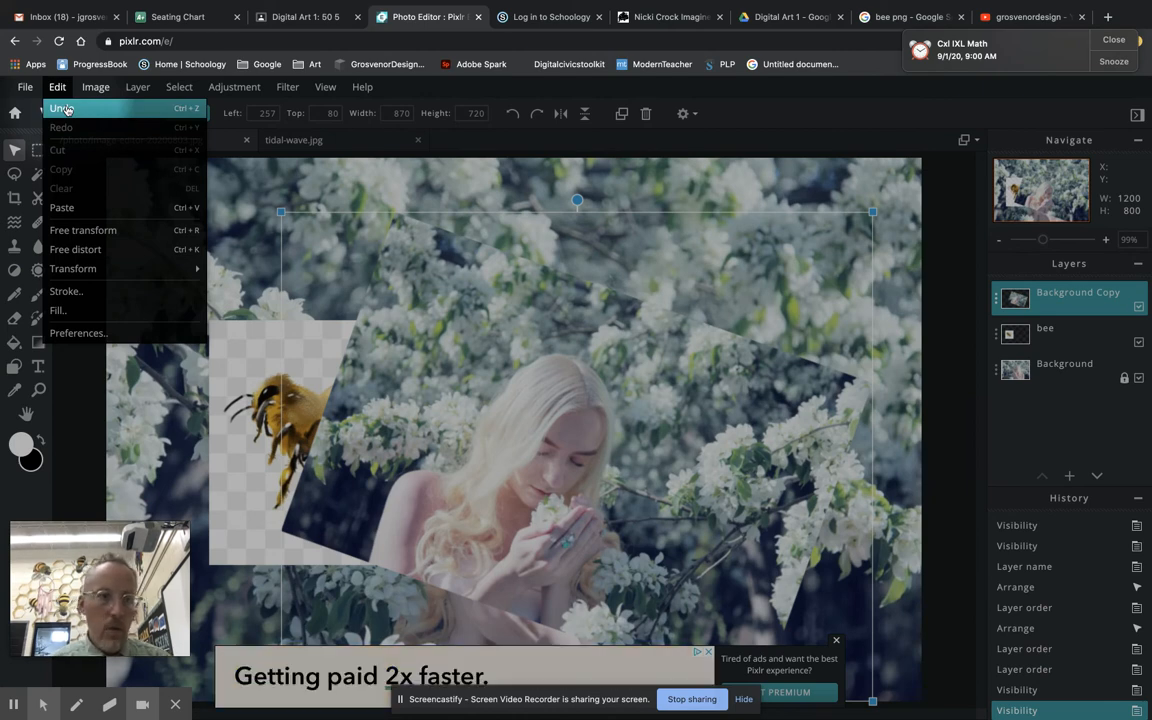
{"action": "left_click", "coordinate": [563, 325]}
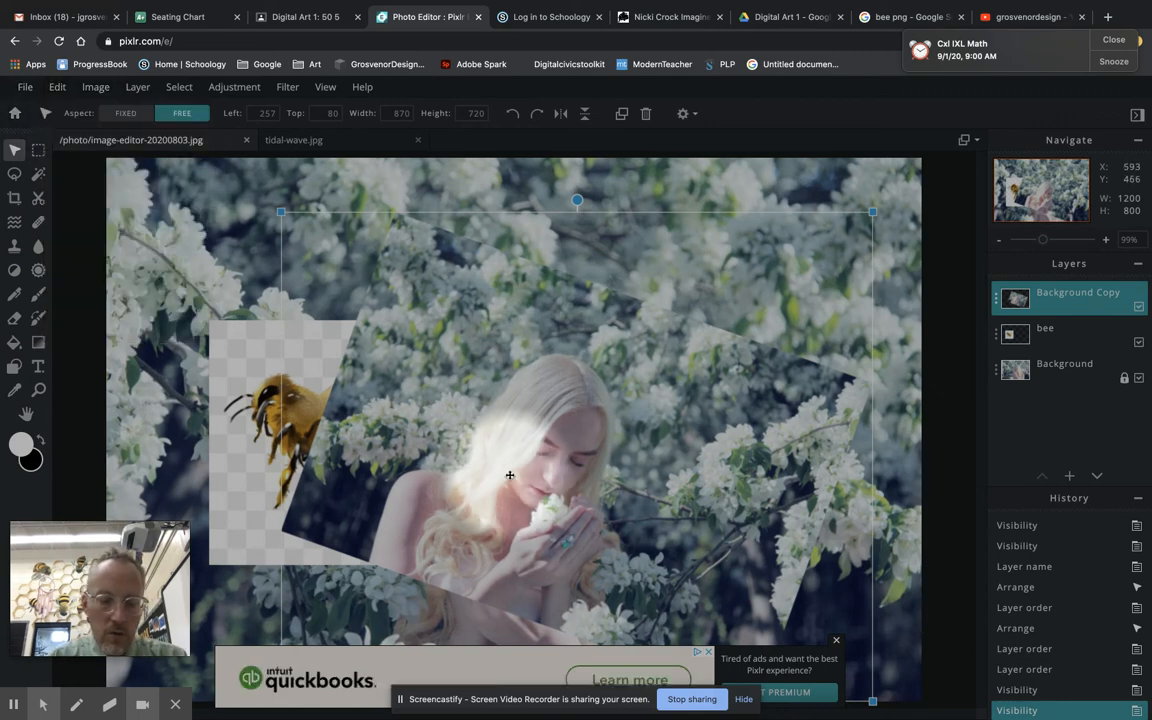
{"action": "key", "text": "super+z"}
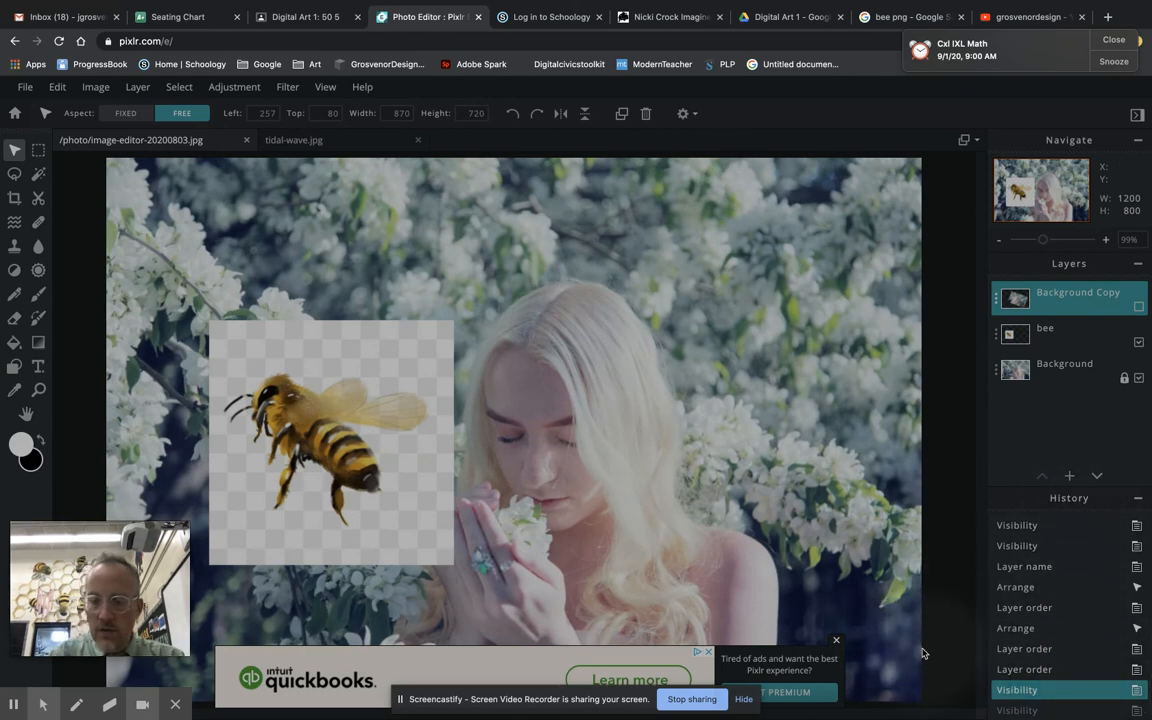
{"action": "key", "text": "super+z"}
{"action": "key", "text": "super+z"}
{"action": "key", "text": "super+z"}
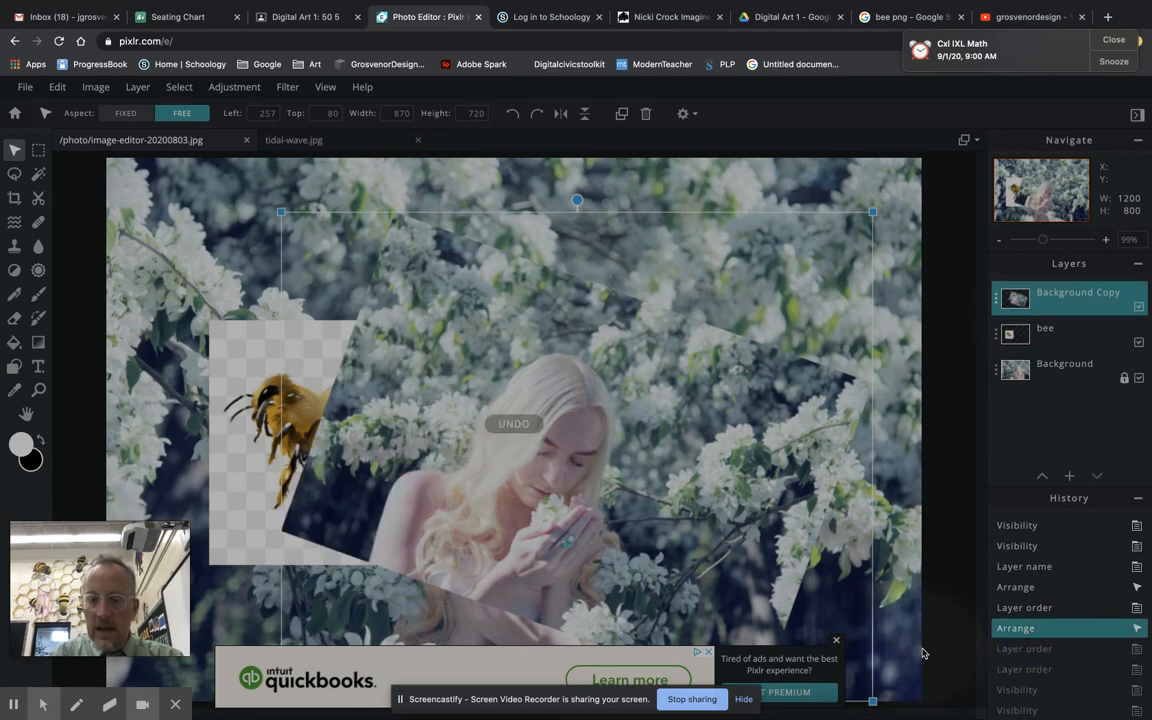
{"action": "key", "text": "super+z"}
{"action": "key", "text": "super+z"}
{"action": "key", "text": "super+z"}
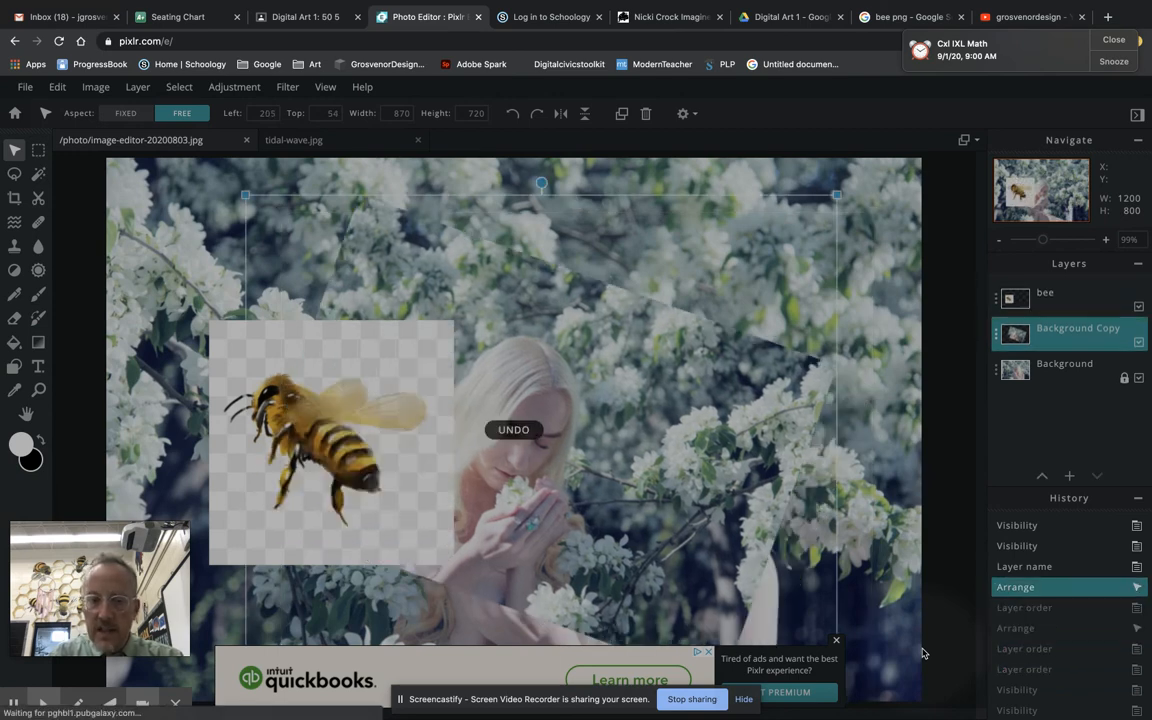
{"action": "key", "text": "super+z"}
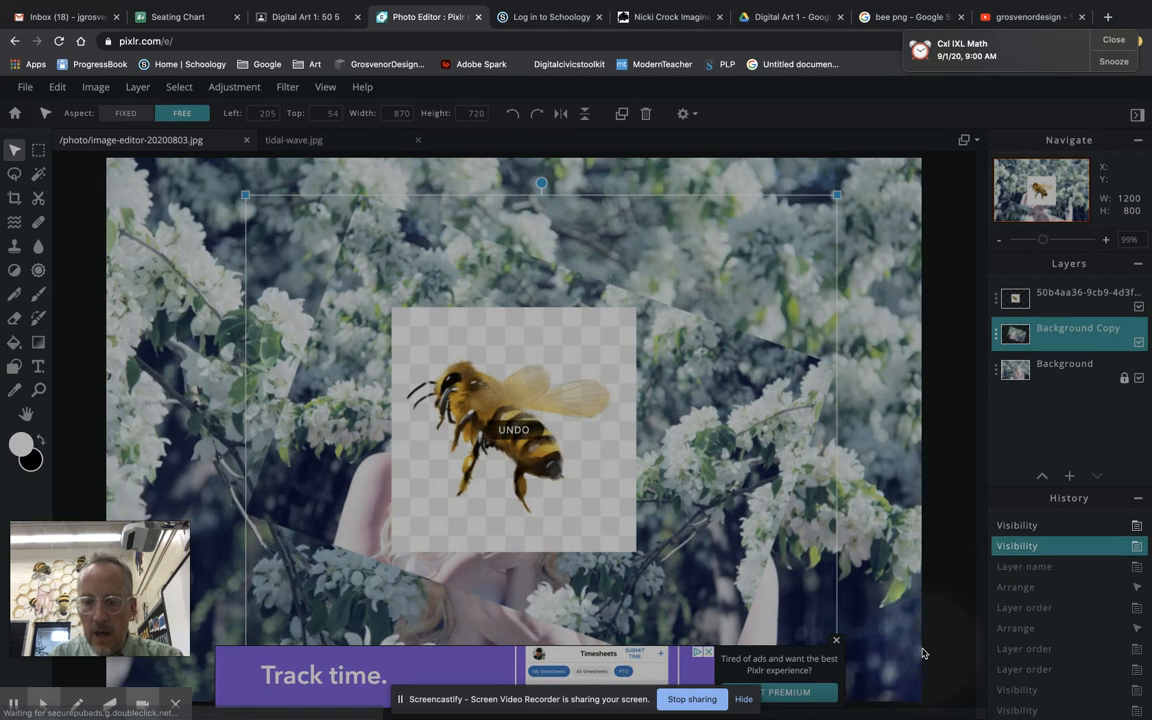
{"action": "key", "text": "super+z"}
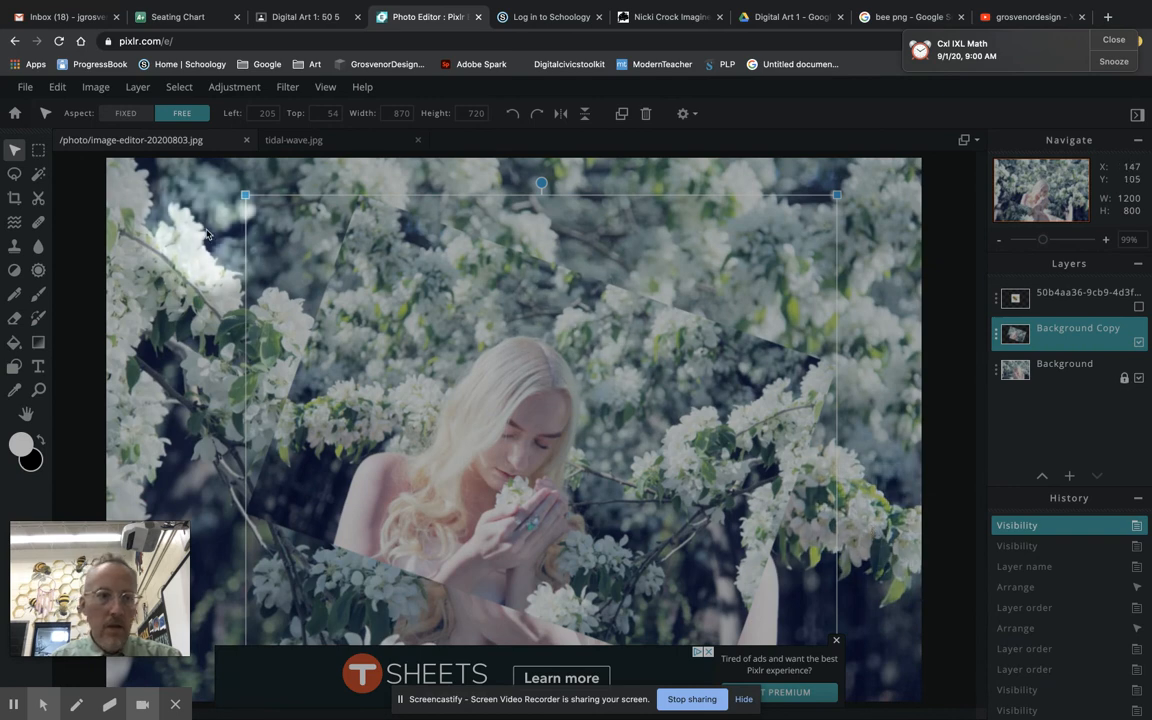
Redo the undone edits one at a time, up to the last layer order change placing Background Copy above bee.
{"action": "left_click", "coordinate": [59, 87]}
{"action": "left_click", "coordinate": [60, 87]}
{"action": "left_click", "coordinate": [58, 87]}
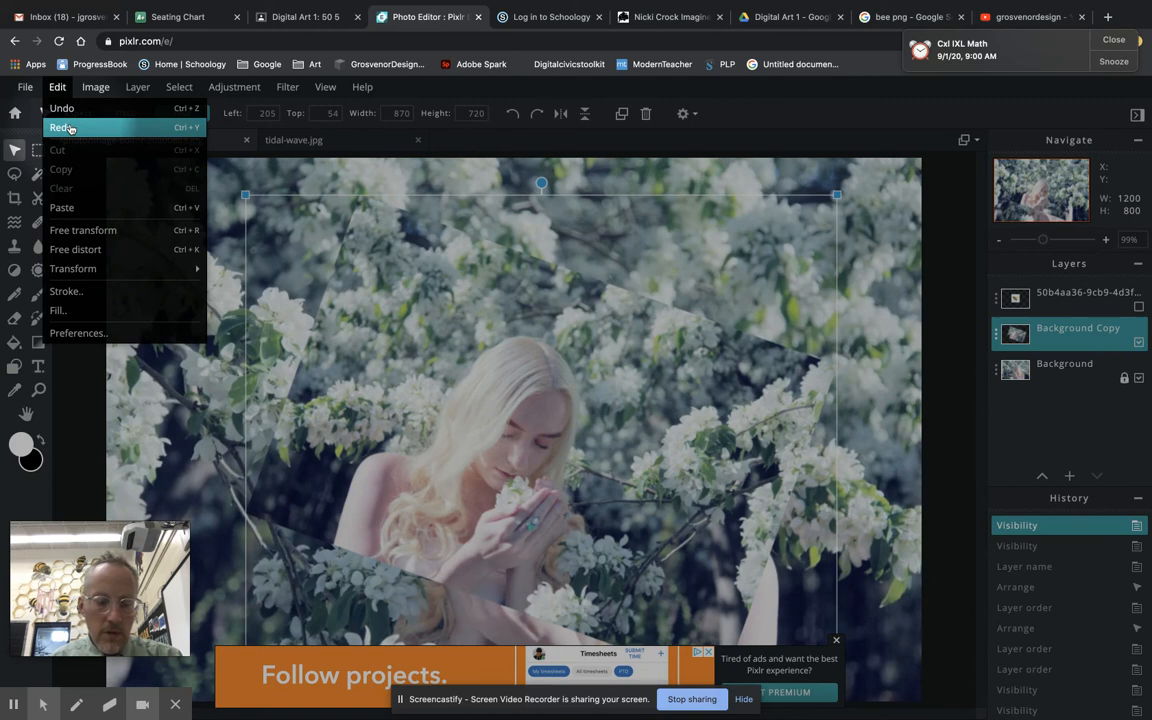
{"action": "left_click", "coordinate": [70, 128]}
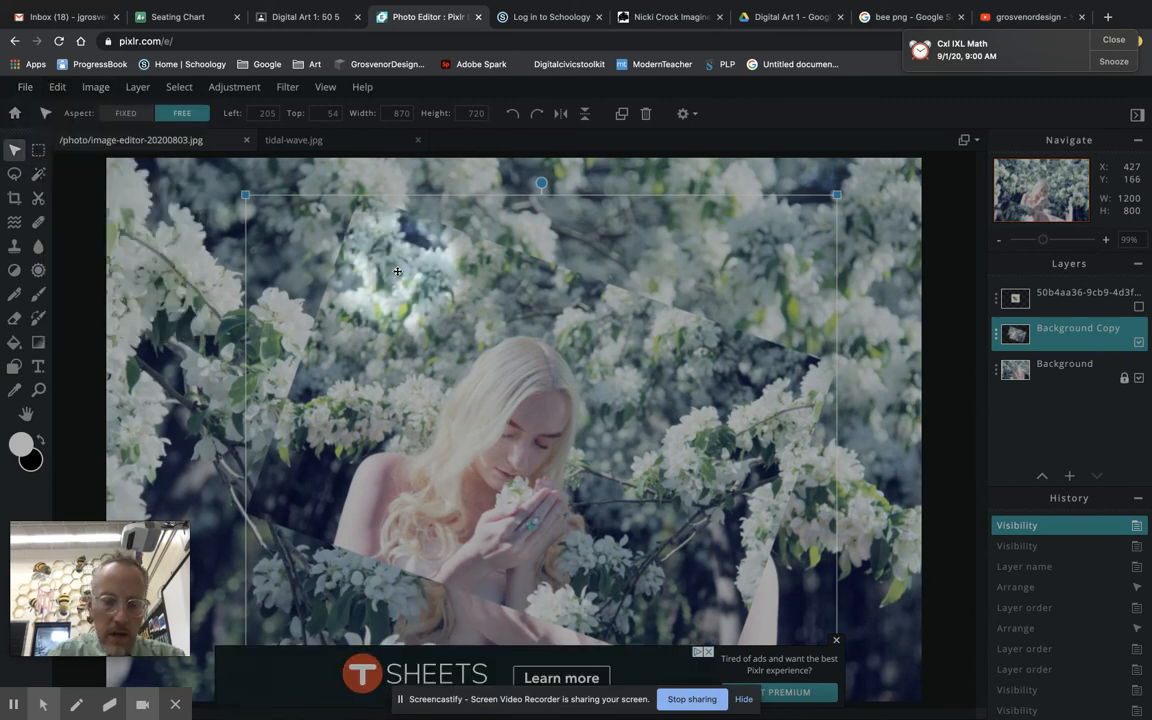
{"action": "key", "text": "ctrl+y"}
{"action": "key", "text": "ctrl+y"}
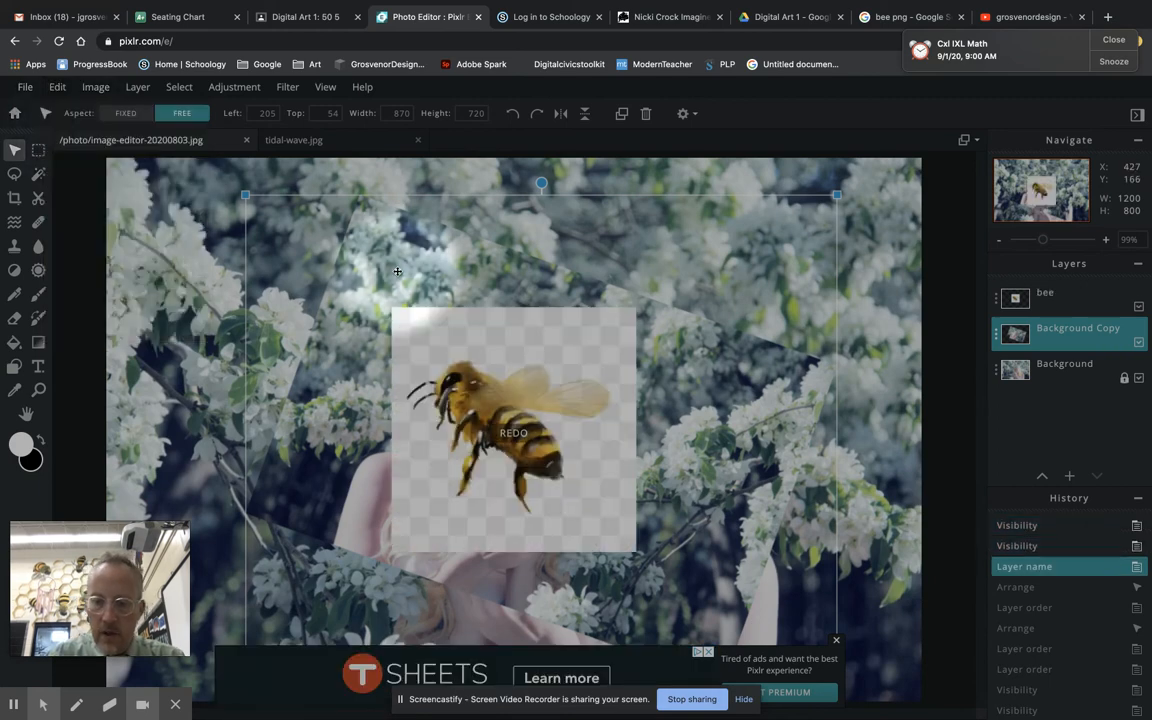
{"action": "key", "text": "ctrl+y"}
{"action": "key", "text": "ctrl+y"}
{"action": "key", "text": "ctrl+y"}
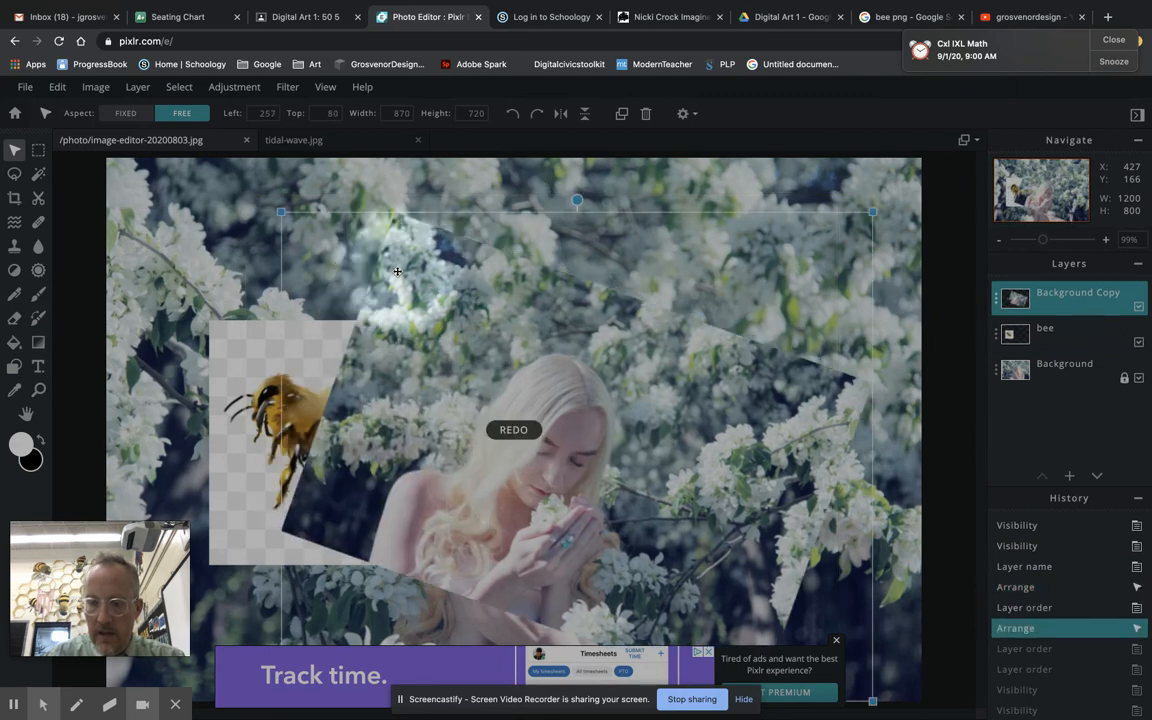
{"action": "key", "text": "ctrl+y"}
{"action": "key", "text": "ctrl+y"}
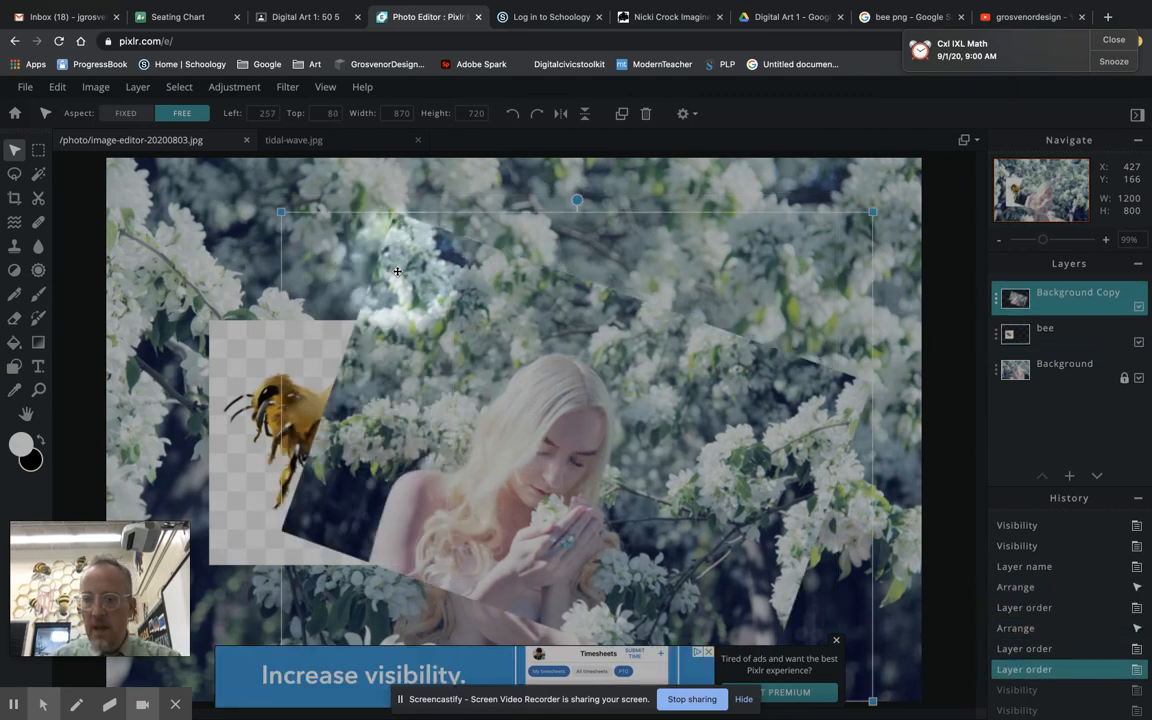
Step through the history to the latest Visibility state, and back to the Arrange state before the first layer order change.
{"action": "left_click", "coordinate": [1090, 694]}
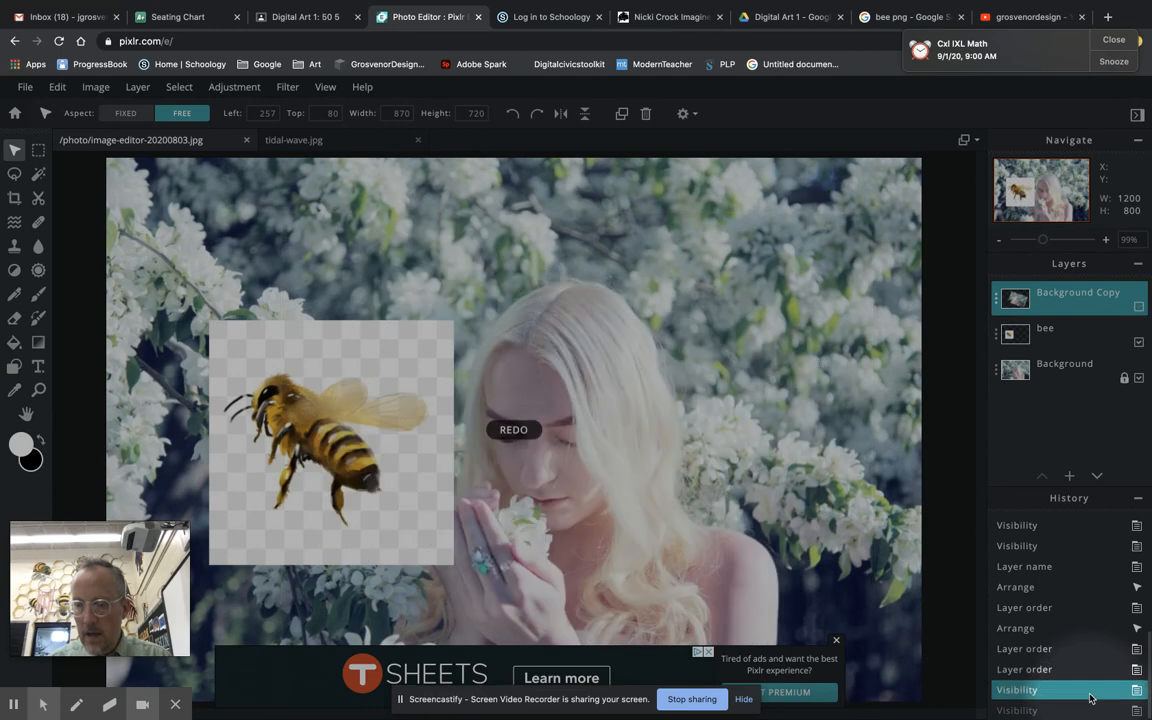
{"action": "left_click", "coordinate": [1086, 710]}
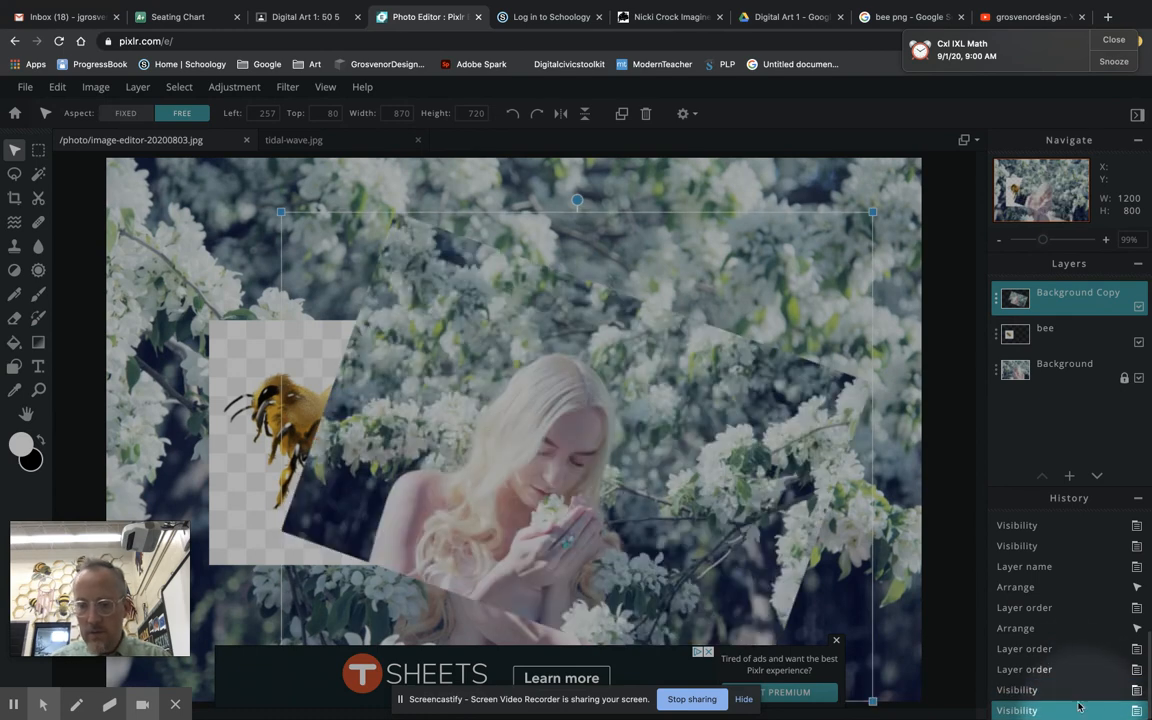
{"action": "left_click", "coordinate": [1058, 669]}
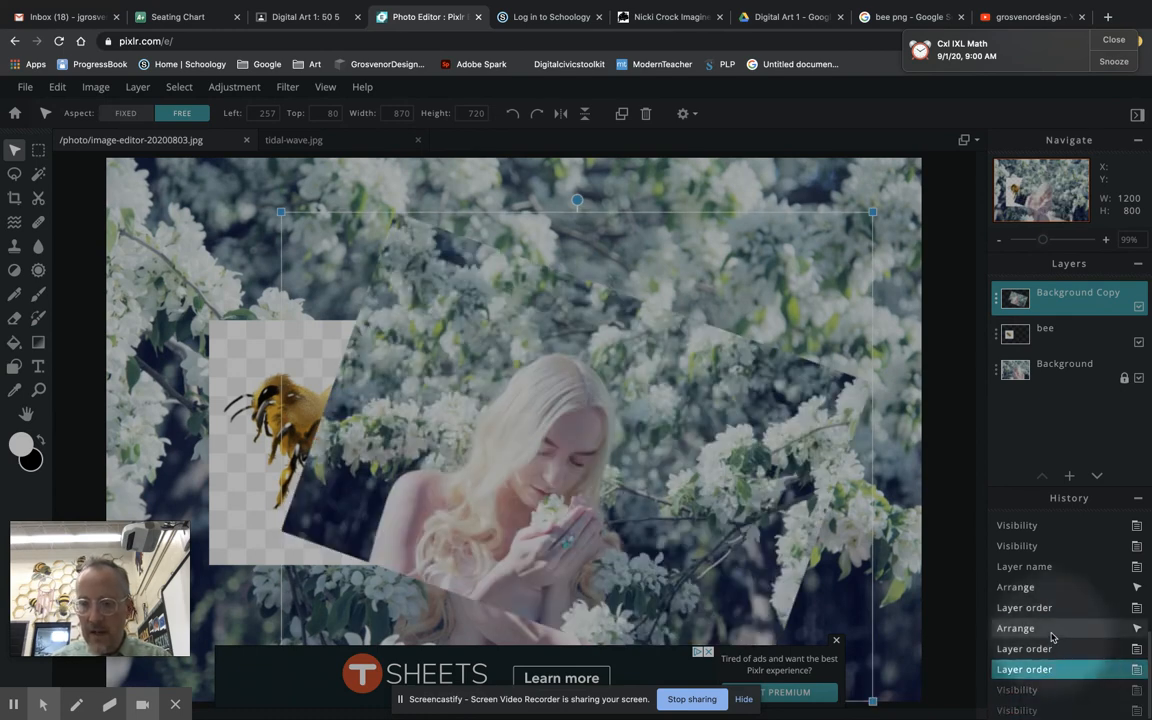
{"action": "left_click", "coordinate": [1051, 631]}
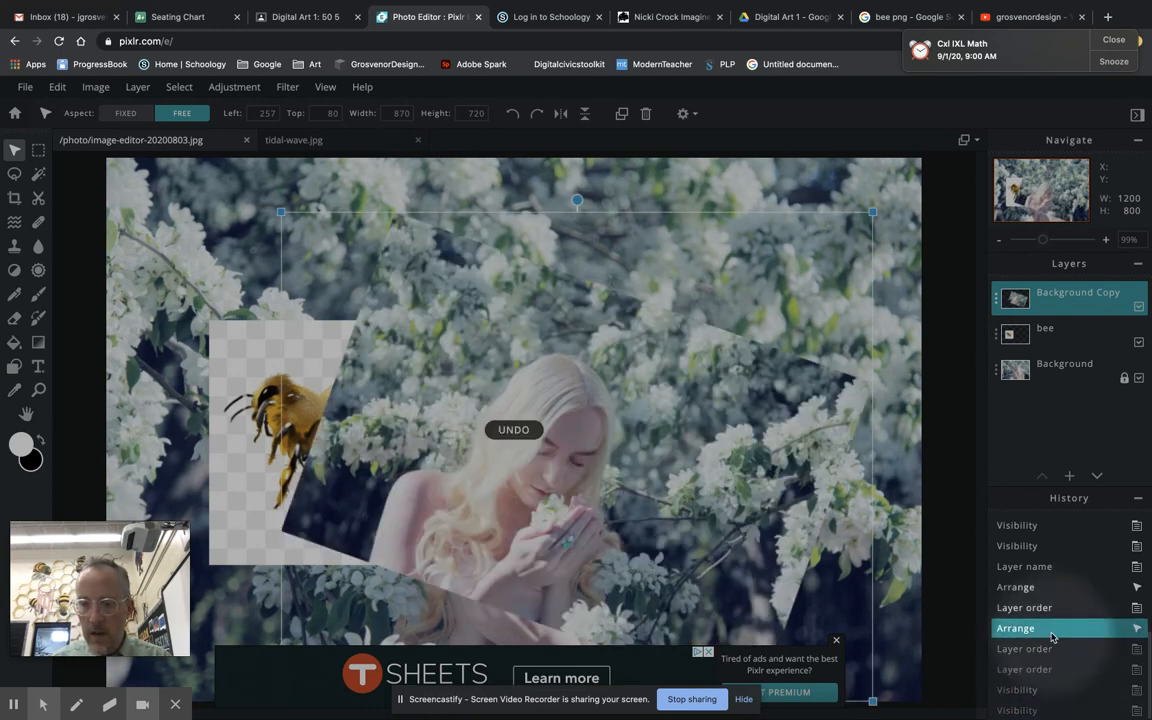
{"action": "left_click", "coordinate": [1030, 588]}
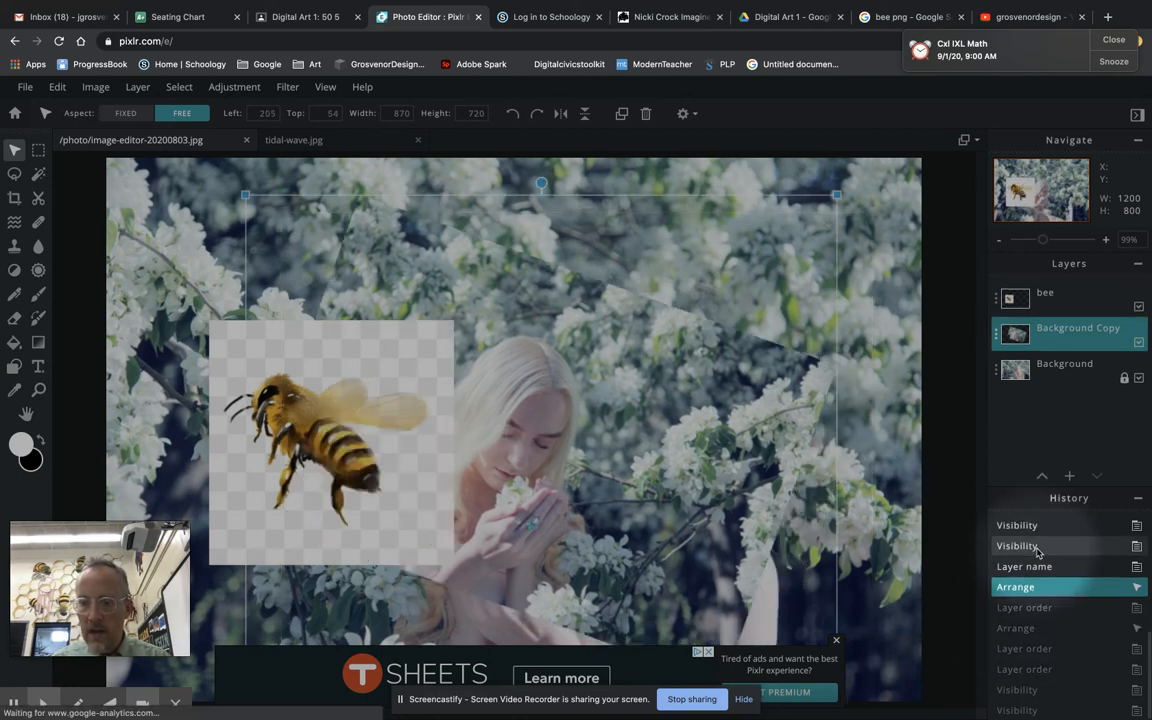
Step back through the history to the Visibility state that hides the pasted layer, and forward again to the Layer name state.
{"action": "left_click", "coordinate": [1038, 548]}
{"action": "left_click", "coordinate": [1040, 527]}
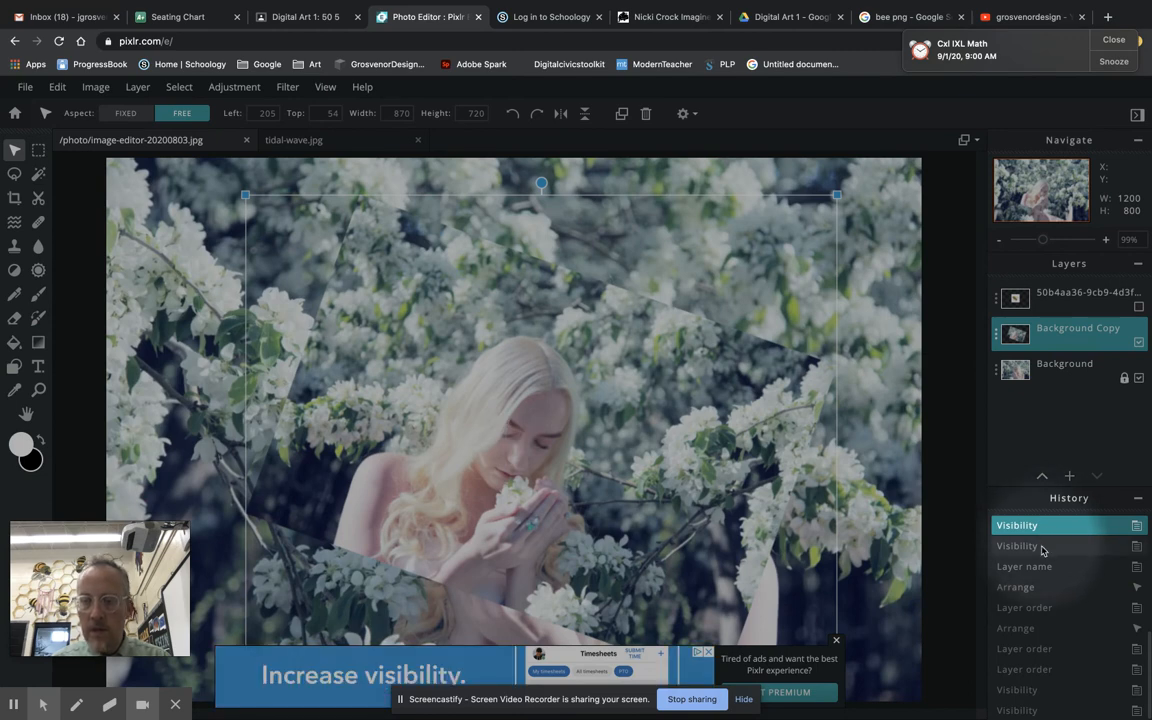
{"action": "left_click", "coordinate": [1041, 547]}
{"action": "left_click", "coordinate": [1046, 567]}
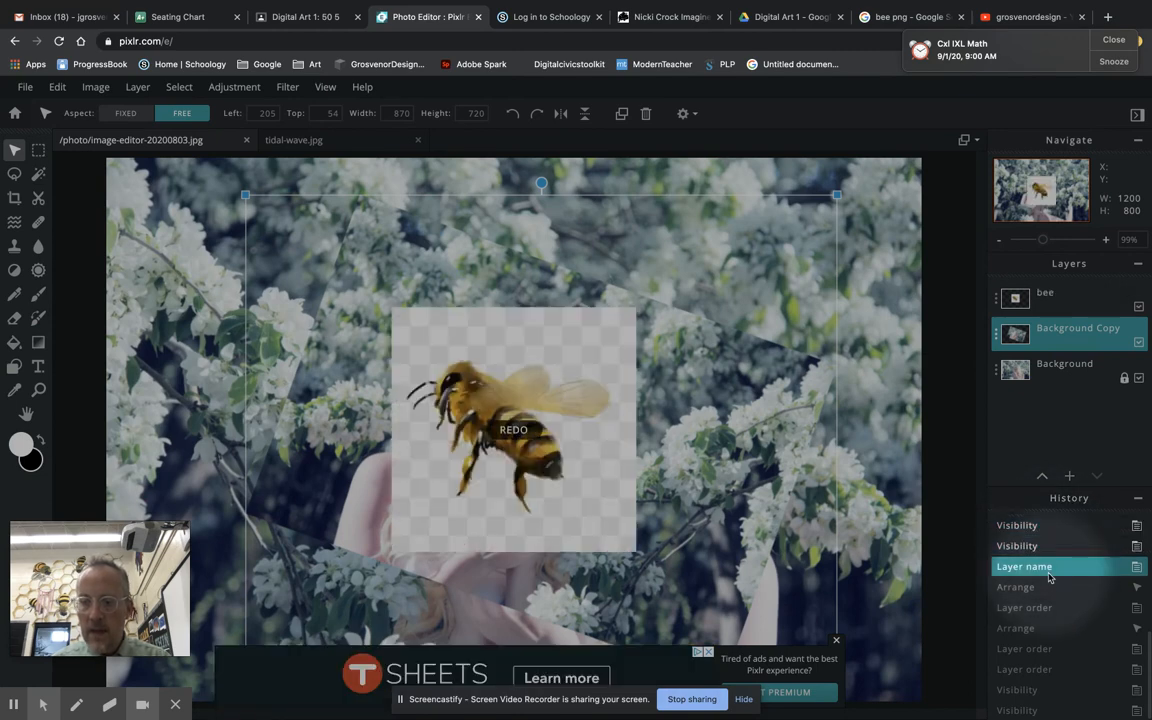
Look through the recorded edits in the history, from the earlier paste, delete and transparency entries to the recent layer changes.
{"action": "scroll", "coordinate": [1055, 626], "scroll_direction": "up", "scroll_amount": 5}
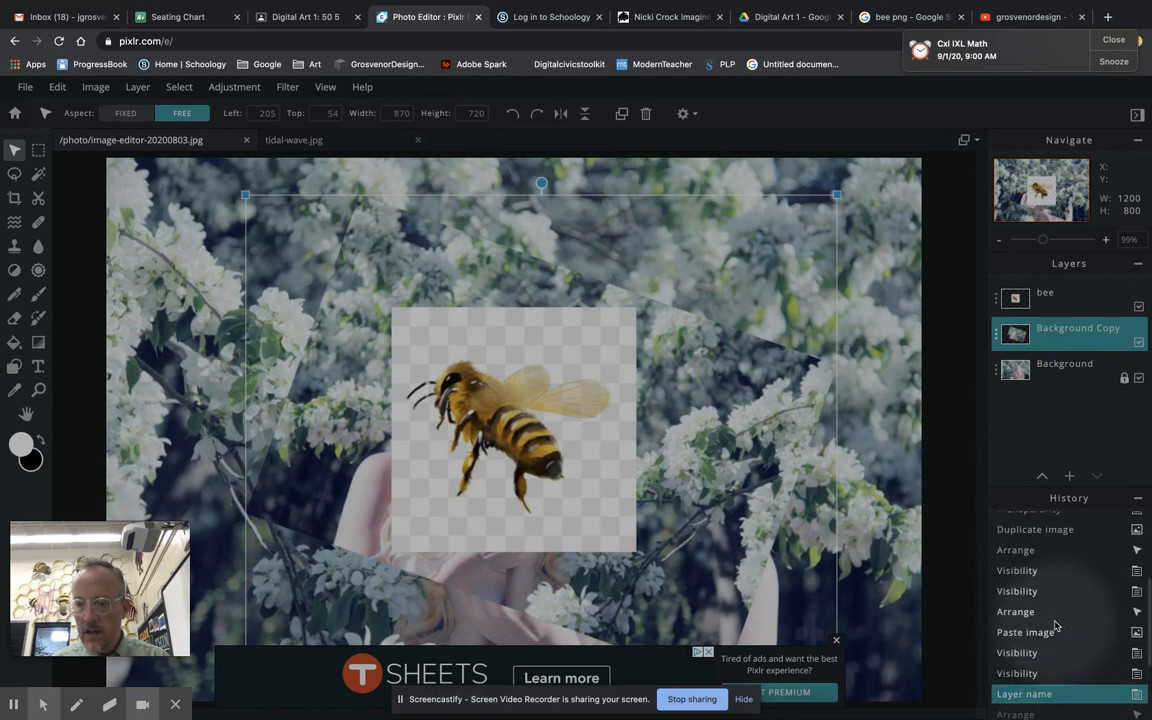
{"action": "scroll", "coordinate": [1055, 626], "scroll_direction": "up", "scroll_amount": 2}
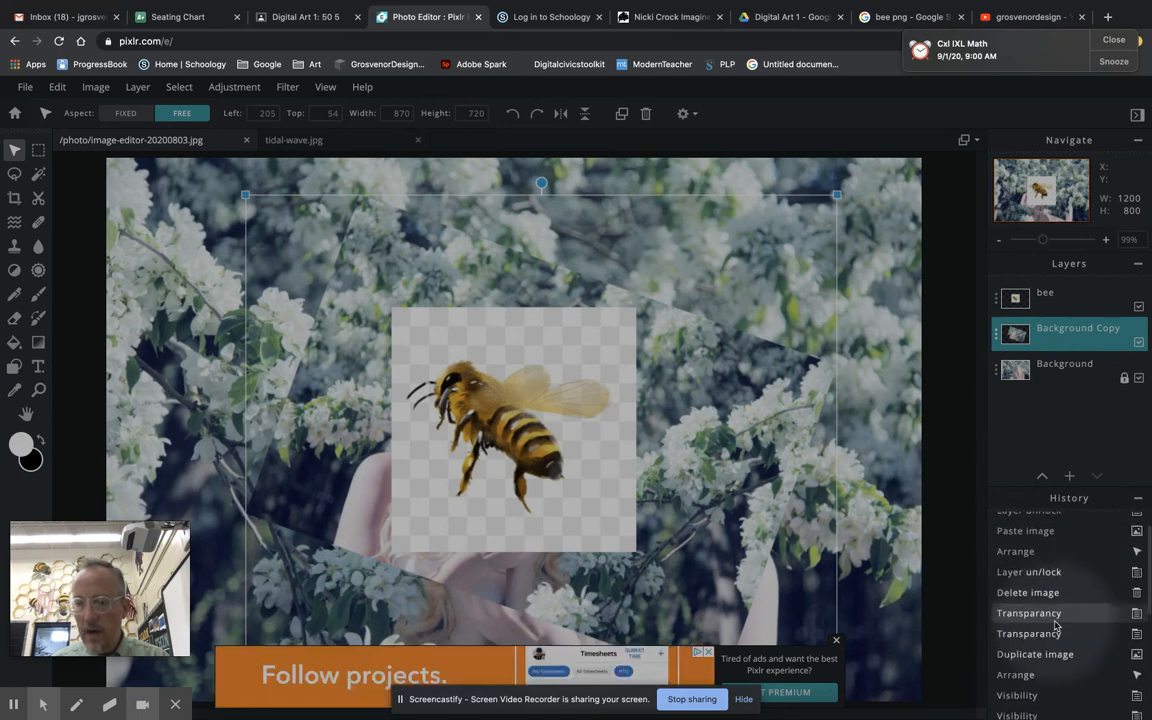
{"action": "scroll", "coordinate": [1055, 626], "scroll_direction": "down", "scroll_amount": 7}
{"action": "scroll", "coordinate": [1055, 626], "scroll_direction": "down", "scroll_amount": 3}
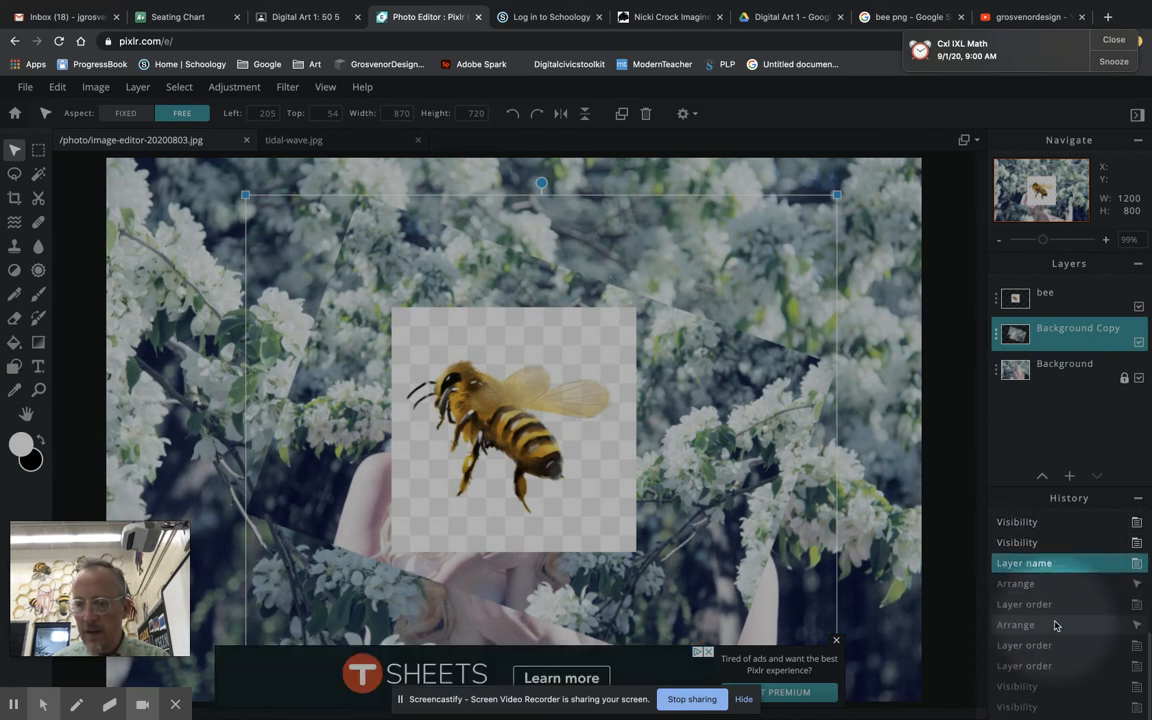
{"action": "scroll", "coordinate": [1055, 626], "scroll_direction": "up", "scroll_amount": 4}
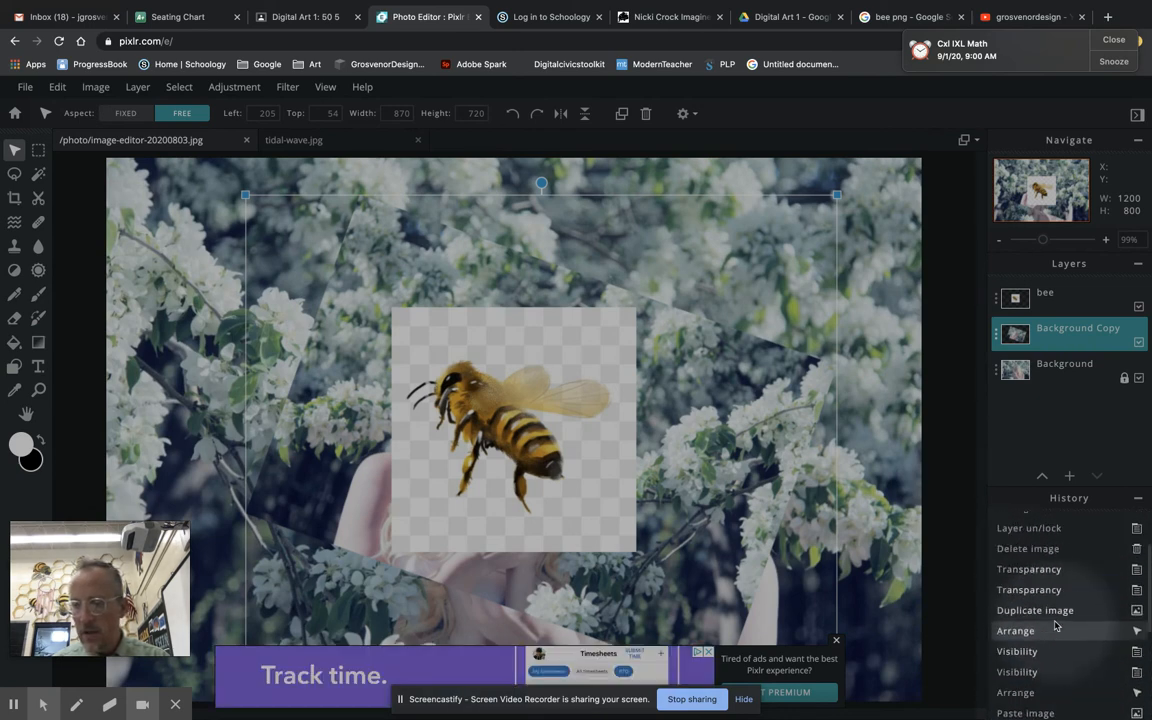
{"action": "scroll", "coordinate": [1058, 626], "scroll_direction": "down", "scroll_amount": 4}
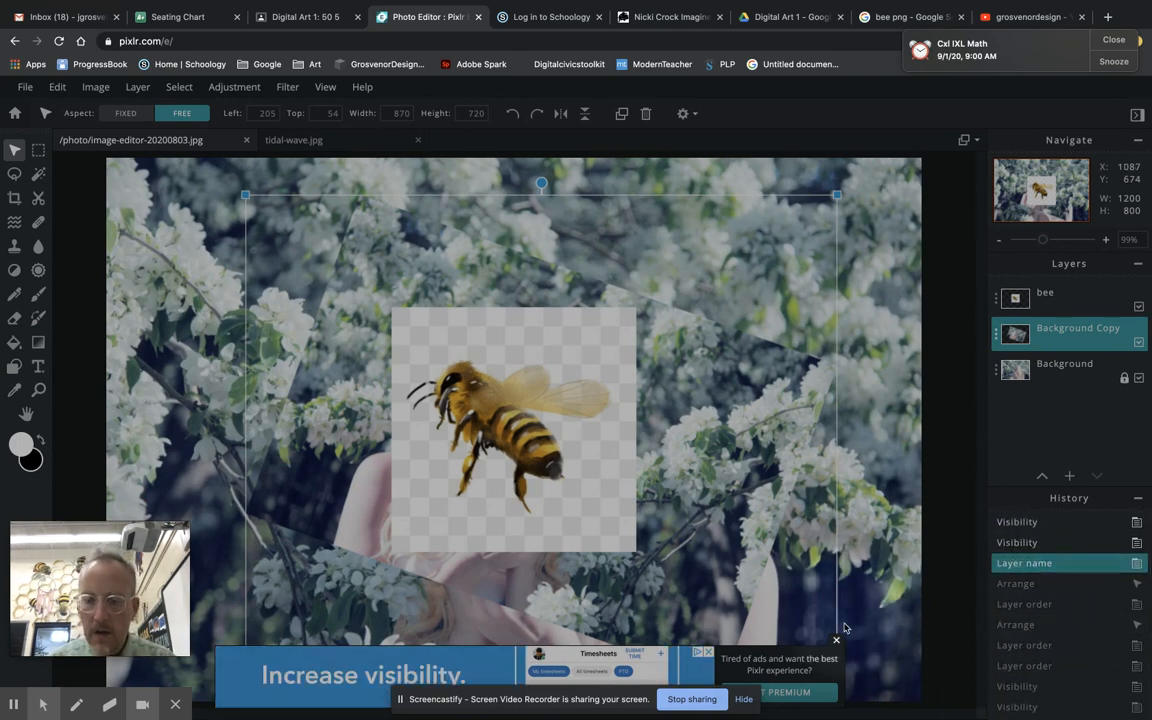
Close the advertisement covering the lower canvas, and view the Undo and Redo commands without applying either.
{"action": "left_click", "coordinate": [837, 642]}
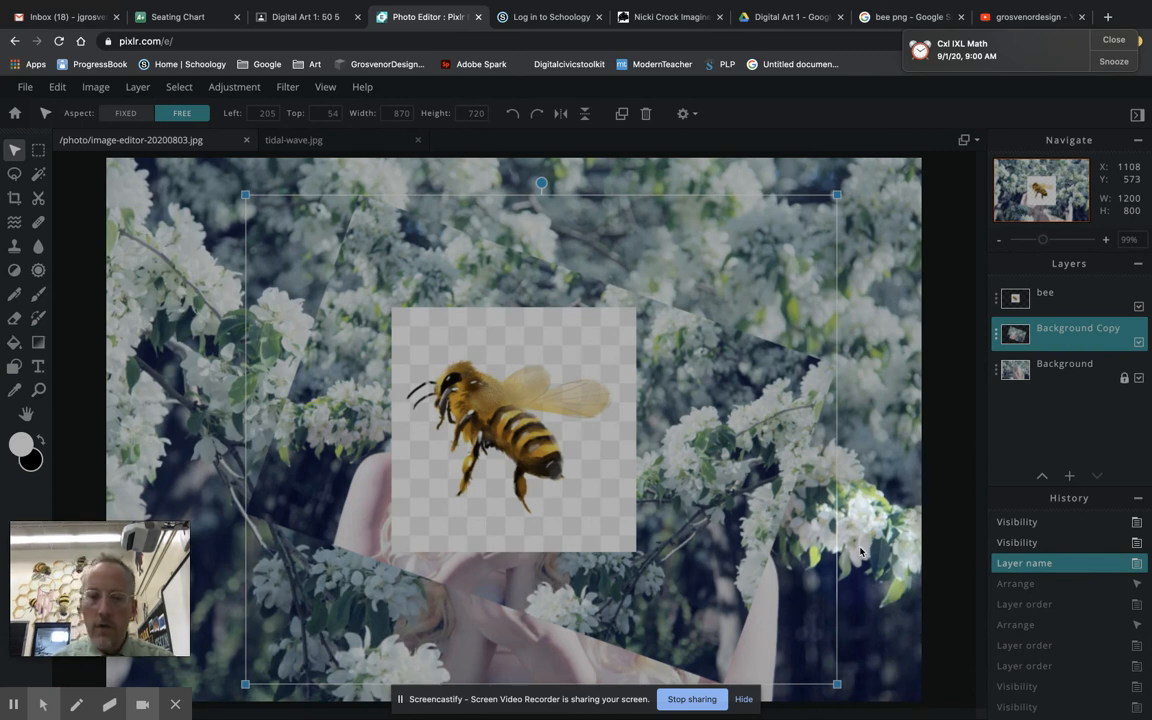
{"action": "left_click", "coordinate": [57, 87]}
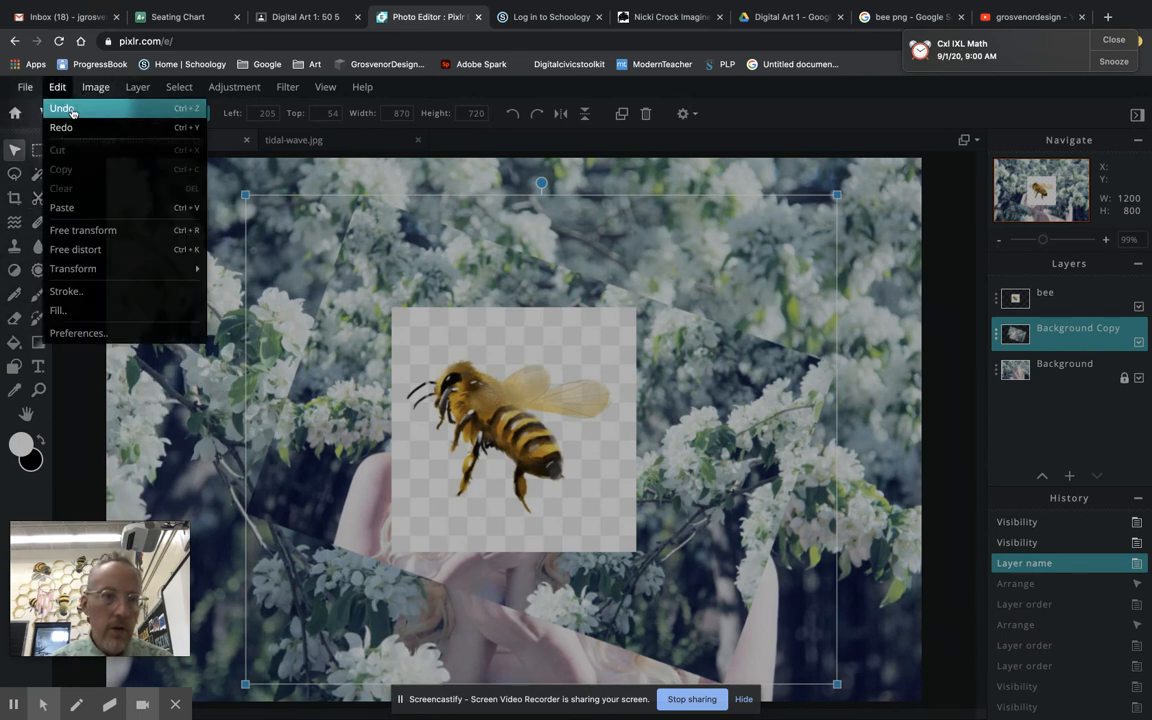
{"action": "left_click", "coordinate": [57, 87]}
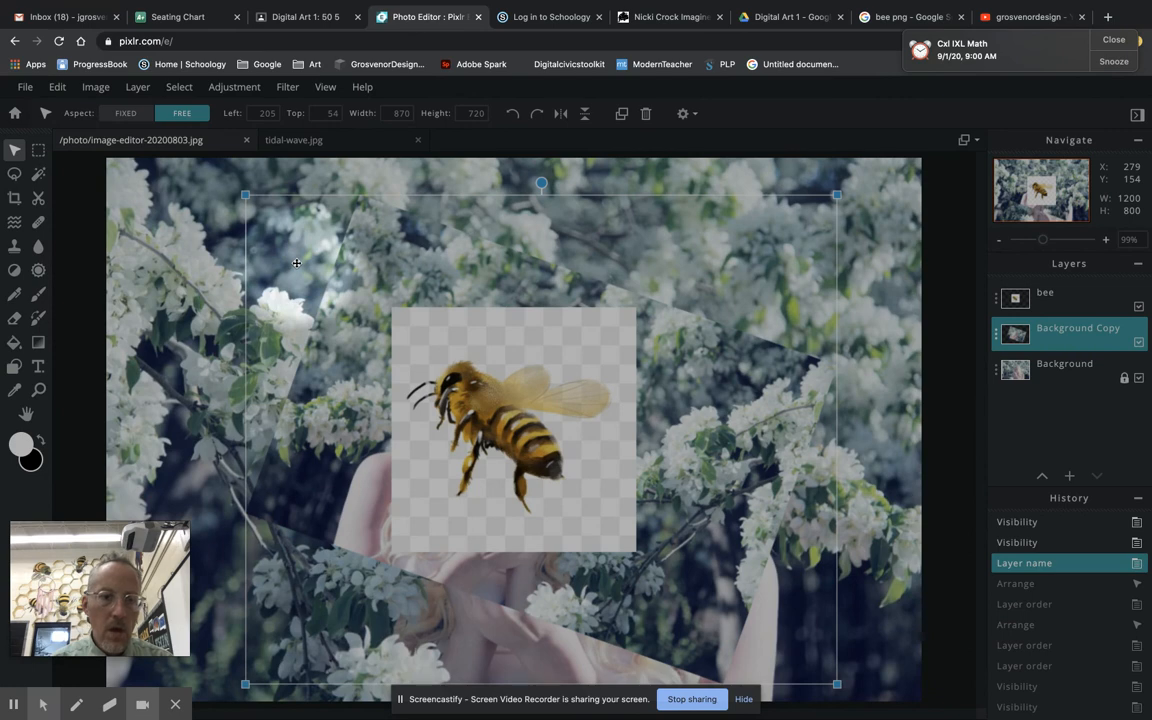